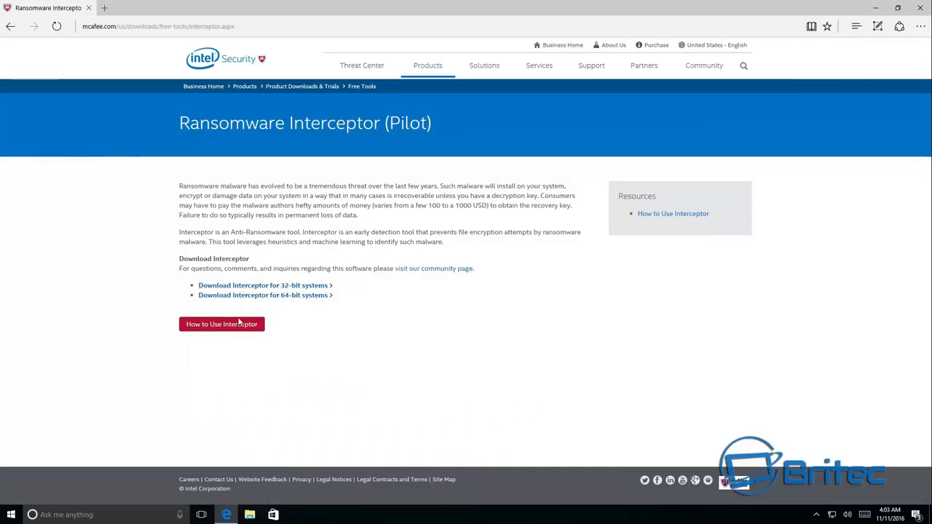
Open the 'How to Use Interceptor' guide from the Ransomware Interceptor (Pilot) download page
left_click(227, 326)
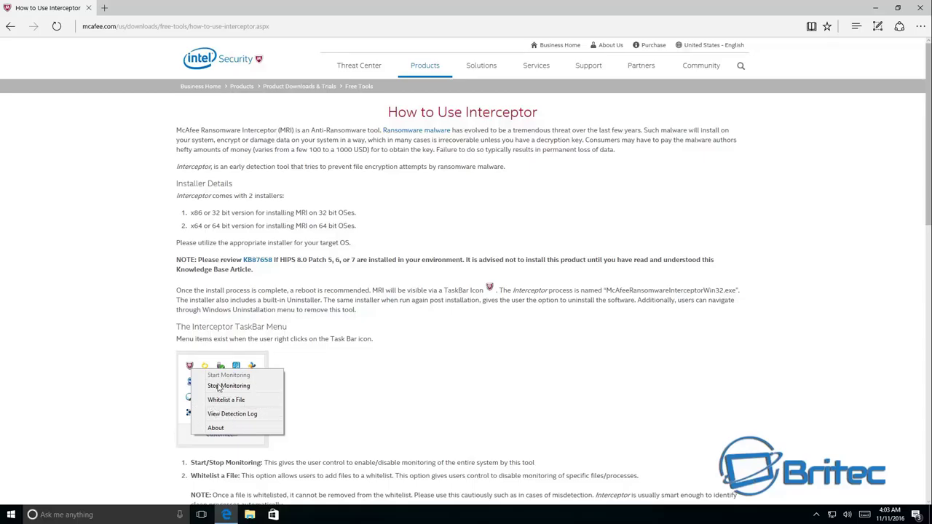
Scroll through the How to Use Interceptor guide down to its footer
scroll(335, 405, "down", 4)
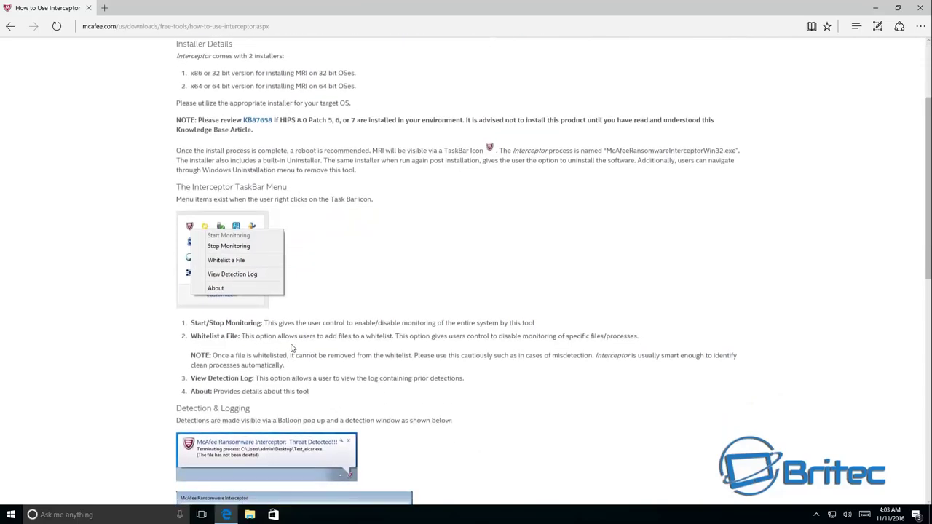
scroll(288, 377, "down", 2)
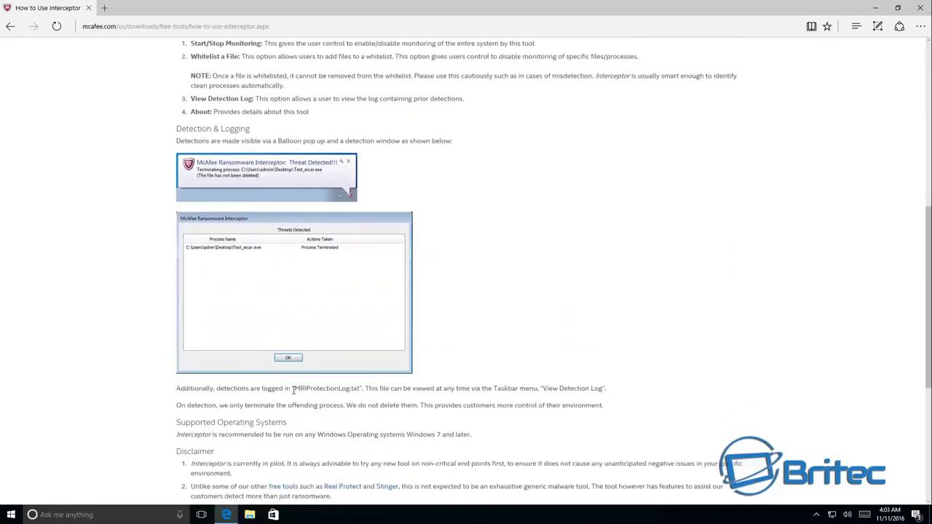
scroll(293, 390, "down", 3)
scroll(294, 378, "down", 1)
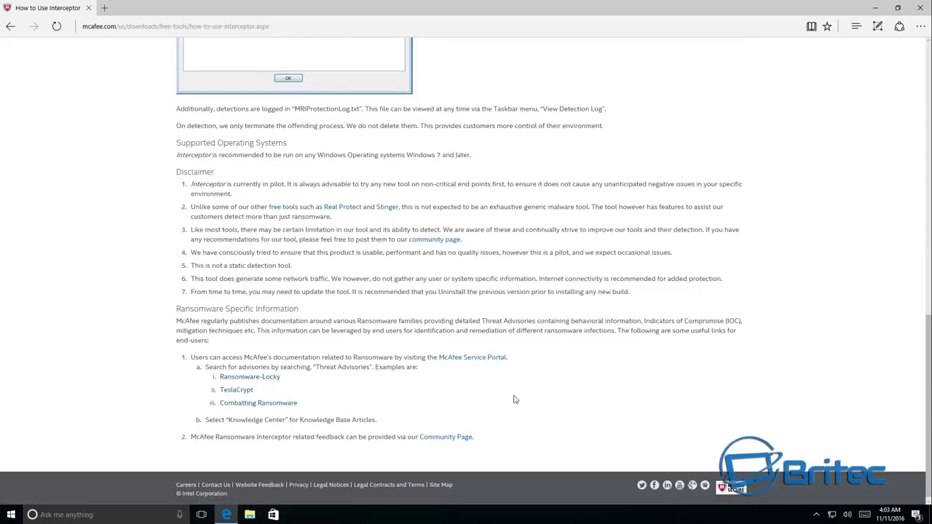
Minimize Edge and turn off Windows Defender's cloud-based protection under Settings > Update & security
left_click(875, 8)
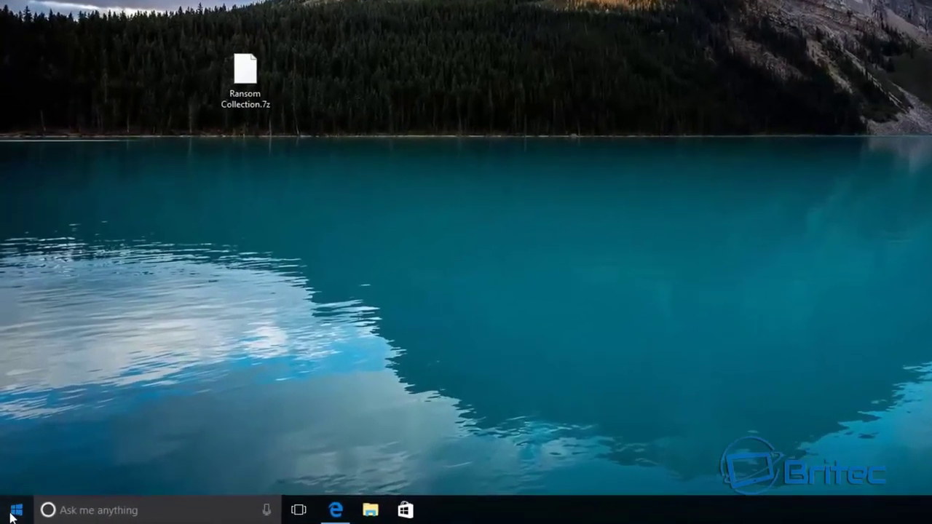
left_click(10, 513)
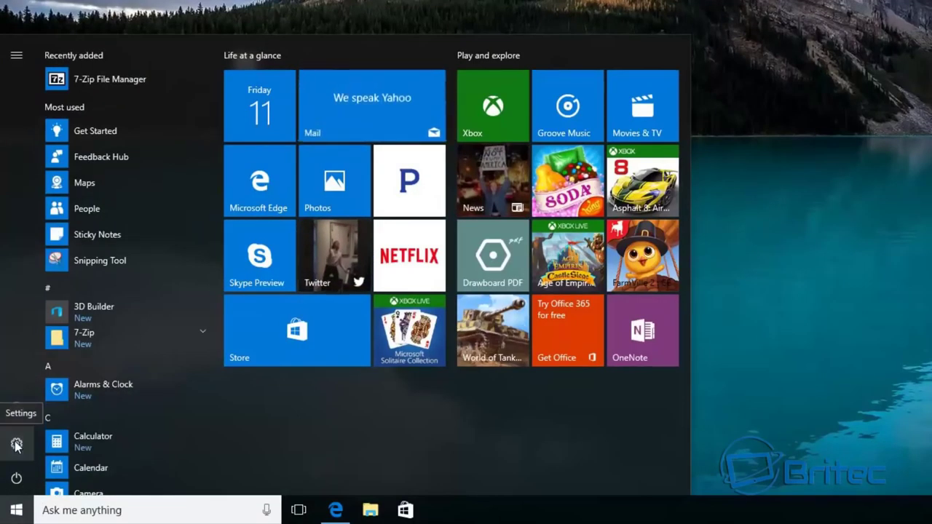
left_click(16, 445)
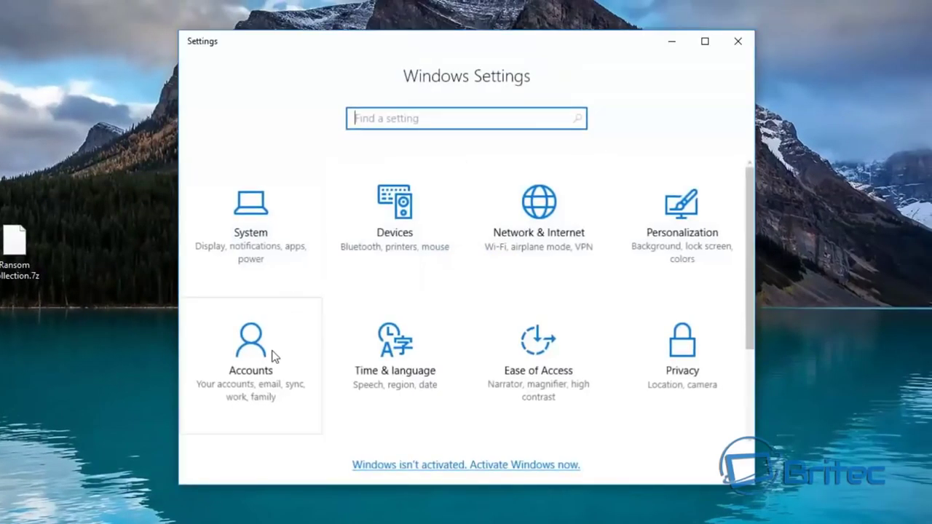
scroll(298, 393, "down", 1)
left_click(299, 397)
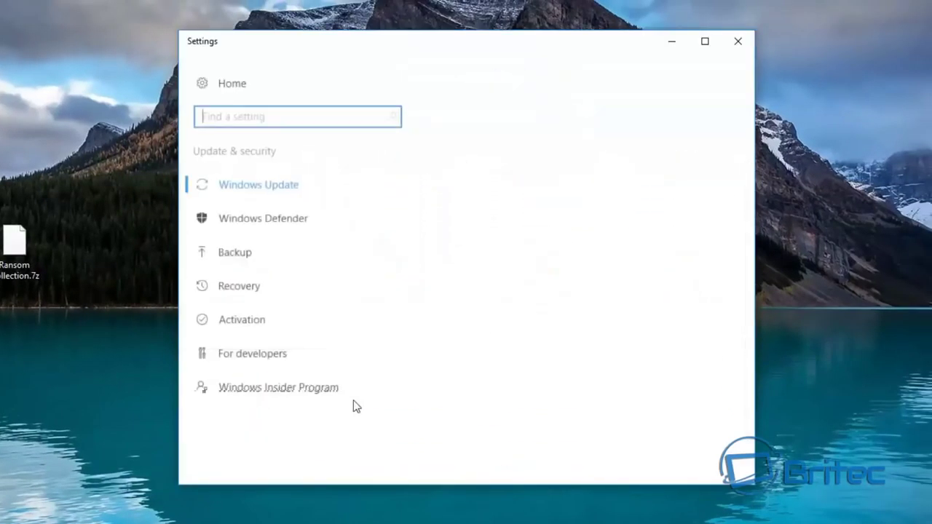
left_click(246, 225)
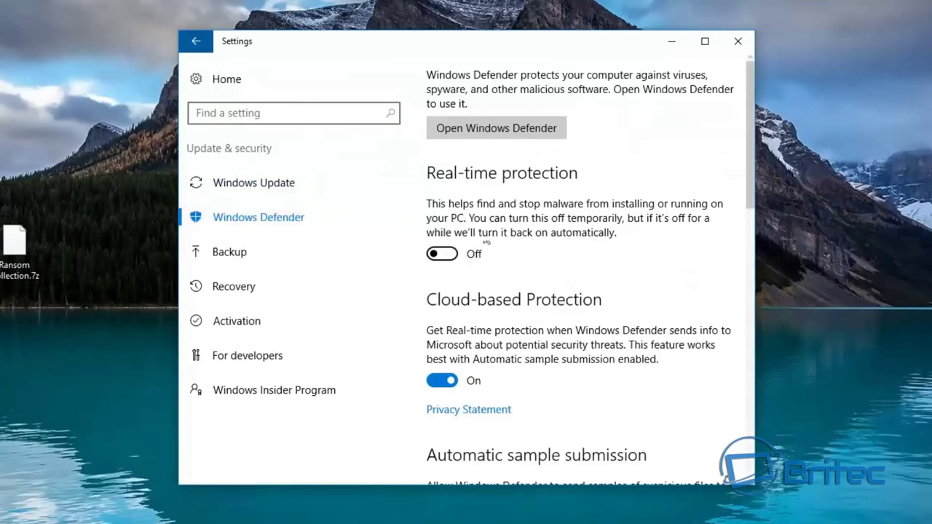
left_click(443, 381)
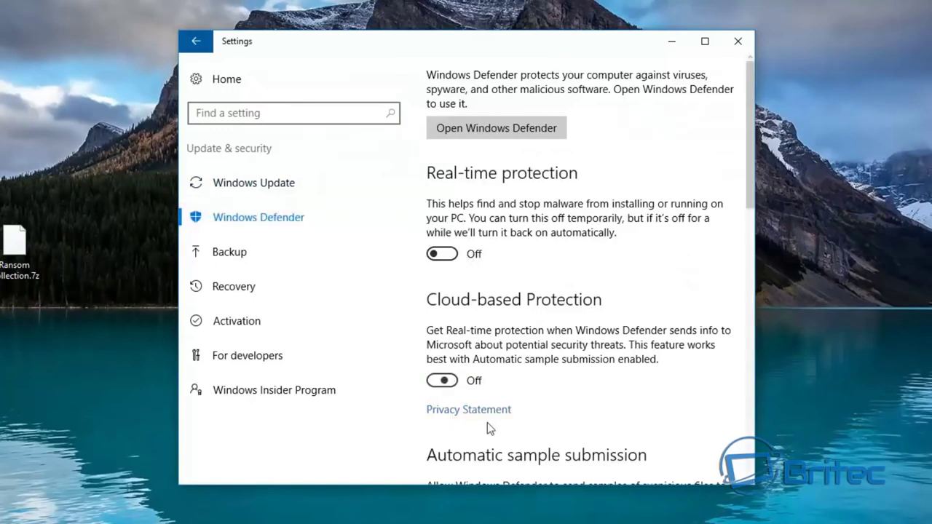
scroll(483, 395, "down", 3)
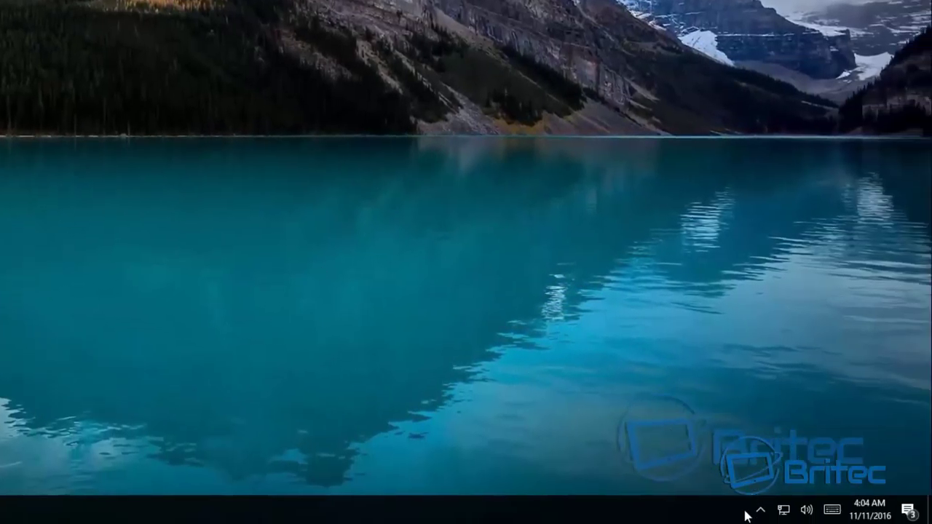
Show Interceptor's About window (version 0.5.0.192 Pilot) from its tray icon menu, then close it
left_click(761, 510)
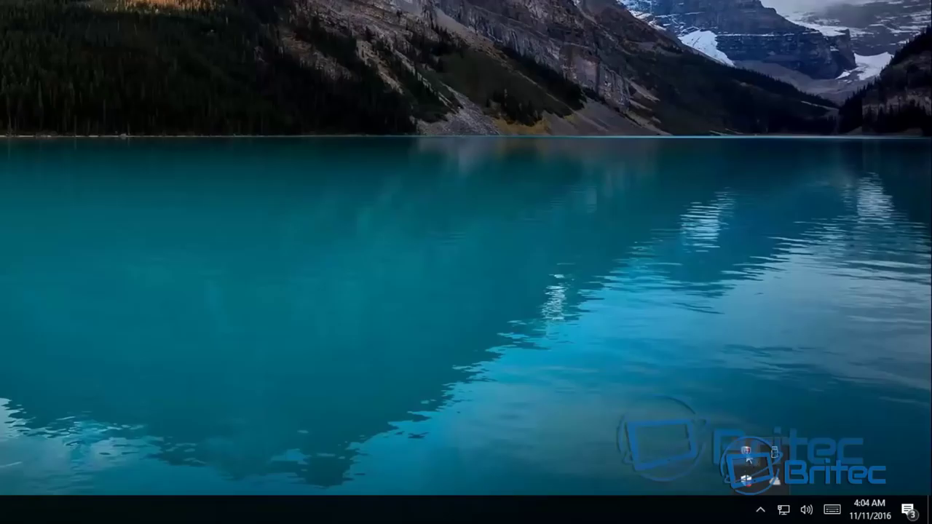
right_click(748, 459)
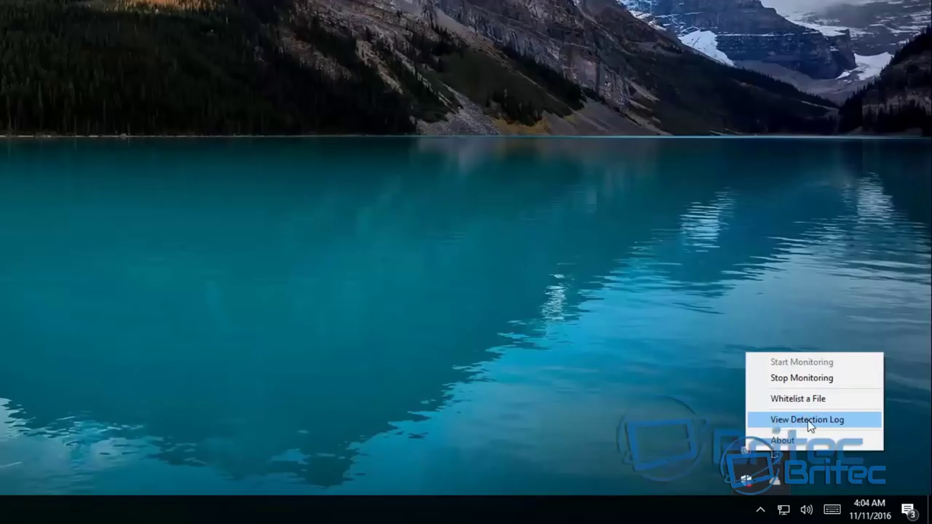
left_click(782, 441)
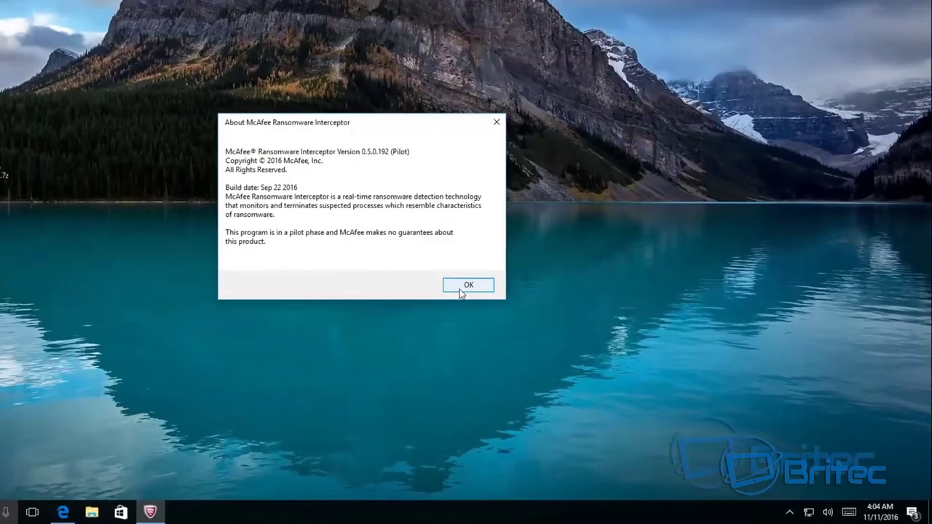
left_click(458, 280)
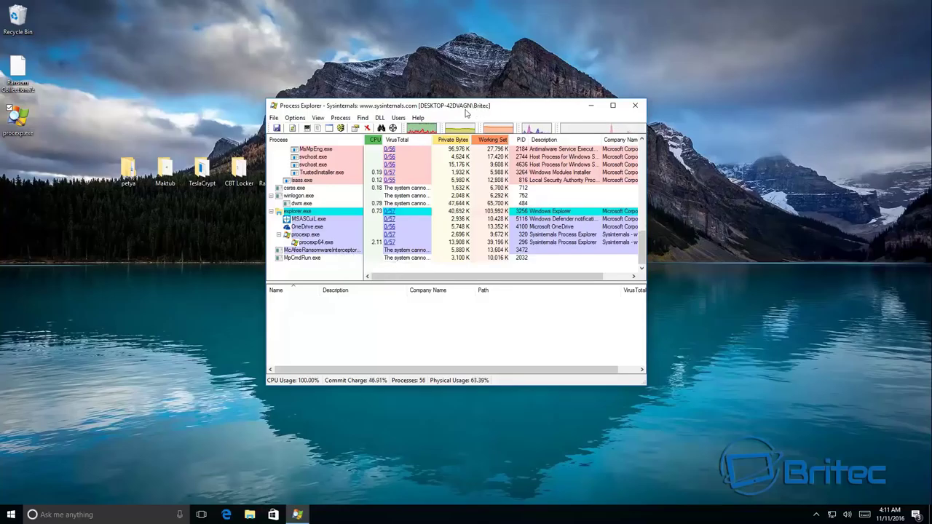
Move Process Explorer aside, open the TeslaCrypt folder, run 21 (2).exe and dismiss its threat report
left_click_drag(457, 111, 668, 99)
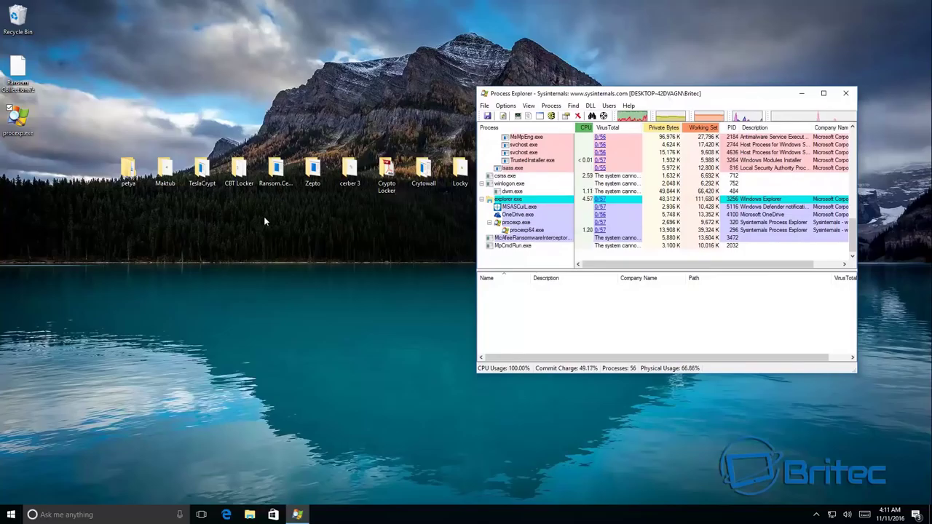
left_click(204, 172)
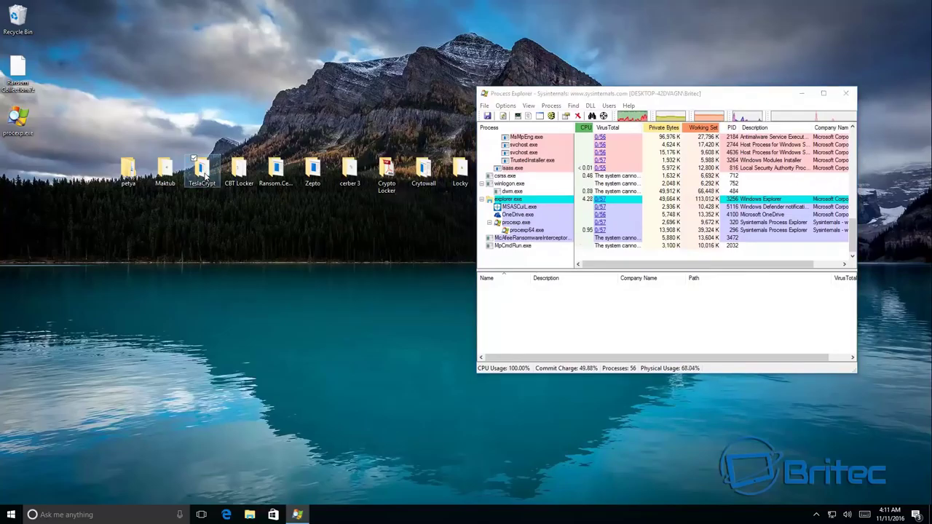
double_click(205, 172)
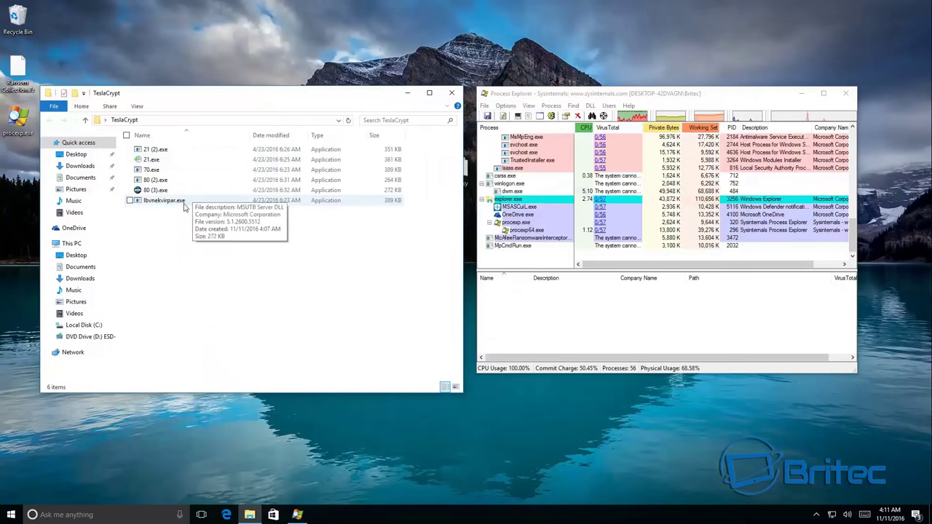
left_click(160, 150)
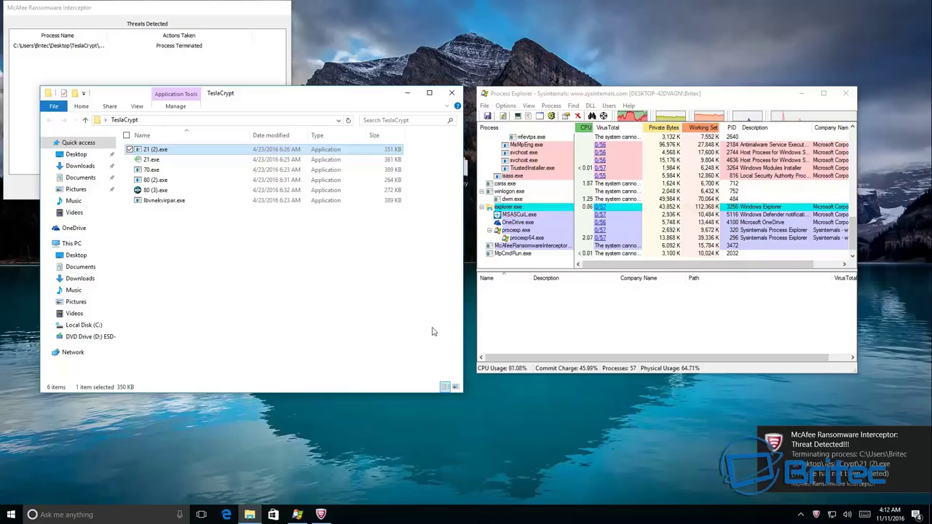
left_click_drag(174, 12, 514, 153)
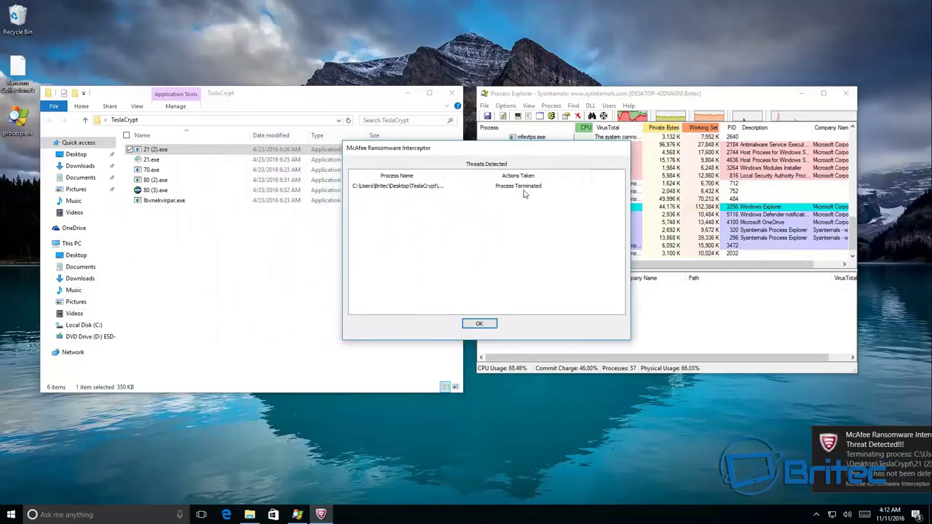
left_click(478, 325)
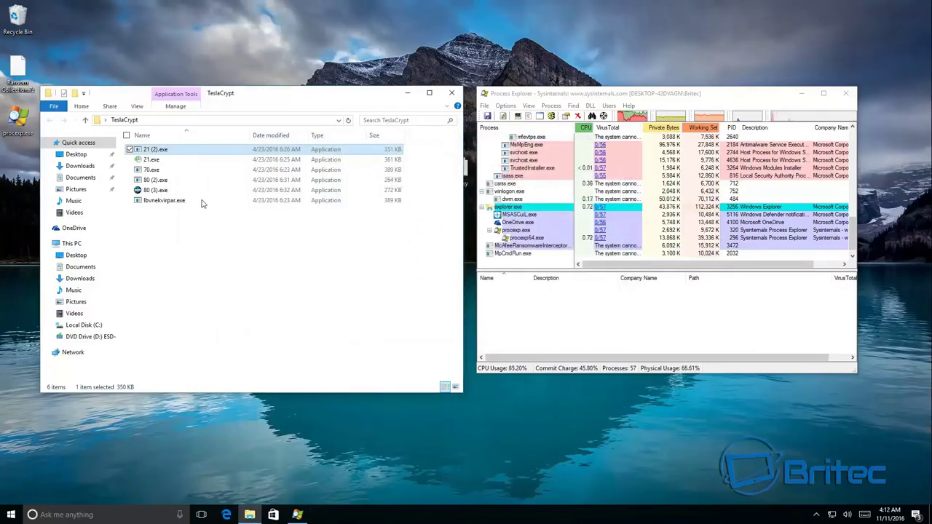
Run 80 (3).exe and lbvnekvirpar.exe, dismiss each threat report, and close the TeslaCrypt folder
double_click(151, 190)
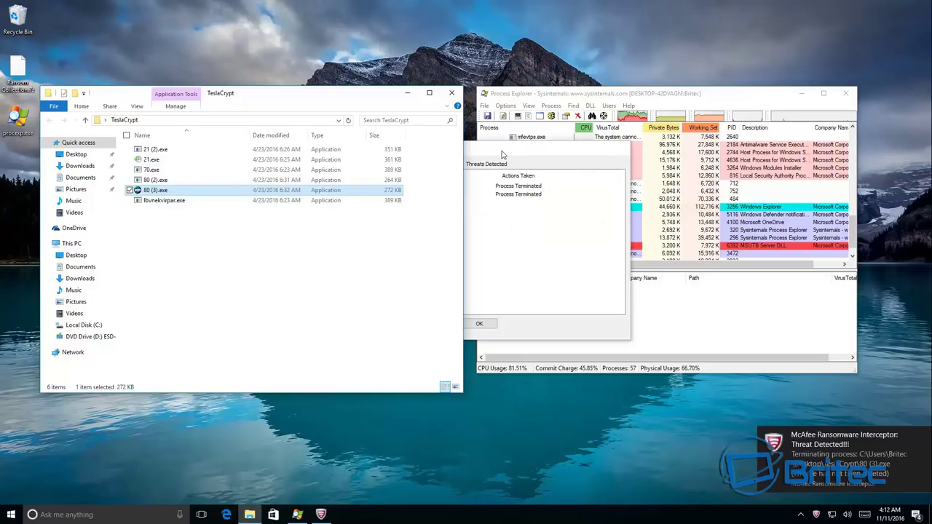
mouse_move(501, 154)
left_mouse_down()
mouse_move(529, 215)
mouse_move(502, 246)
mouse_move(494, 238)
left_mouse_up()
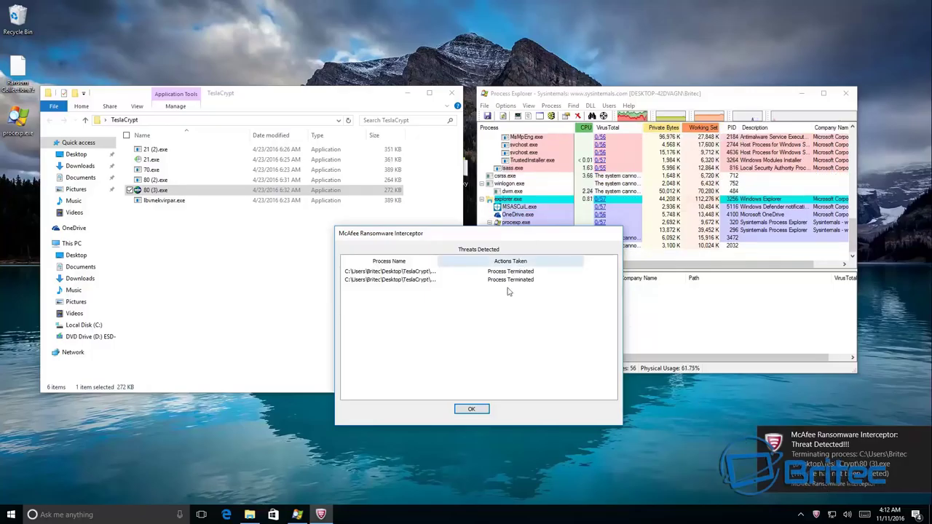
left_click(472, 411)
left_click(161, 201)
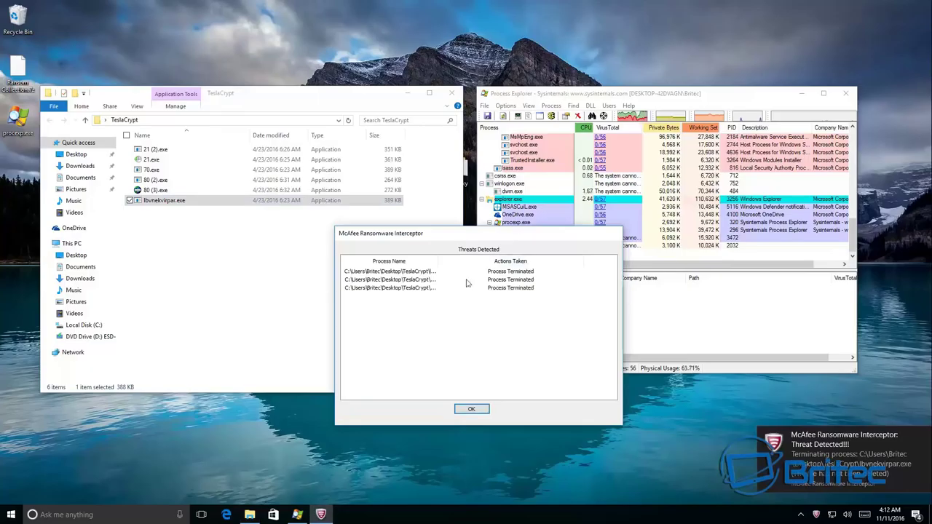
left_click(472, 410)
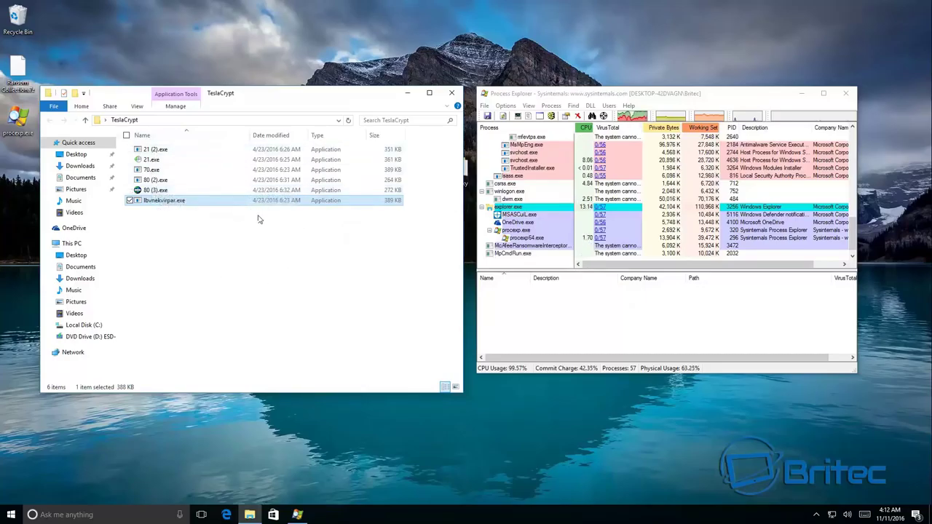
left_click(452, 93)
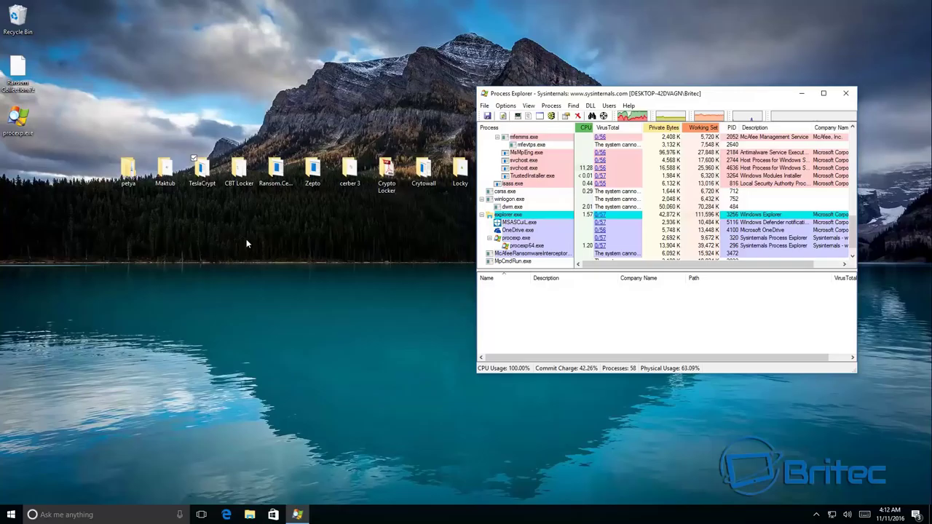
Open the Maktub folder, run its sample, and dismiss Interceptor's threats detected report
double_click(165, 169)
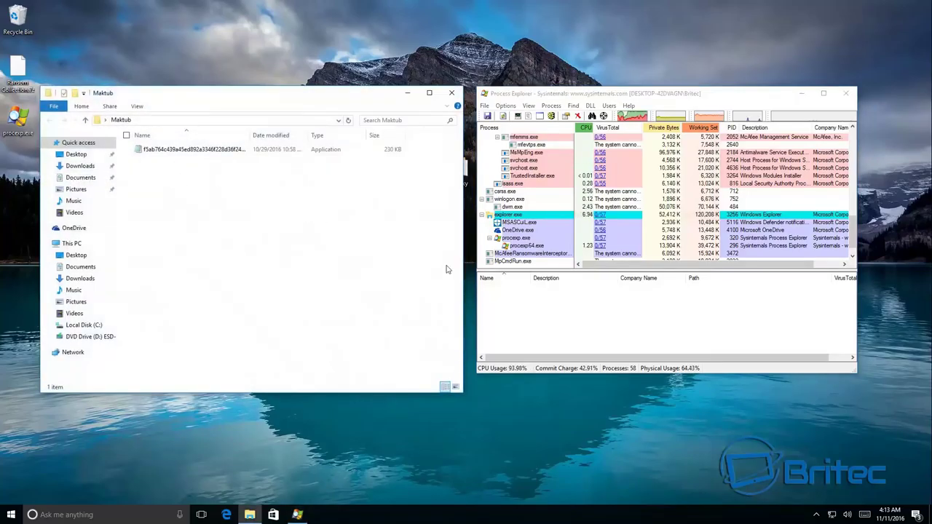
double_click(188, 150)
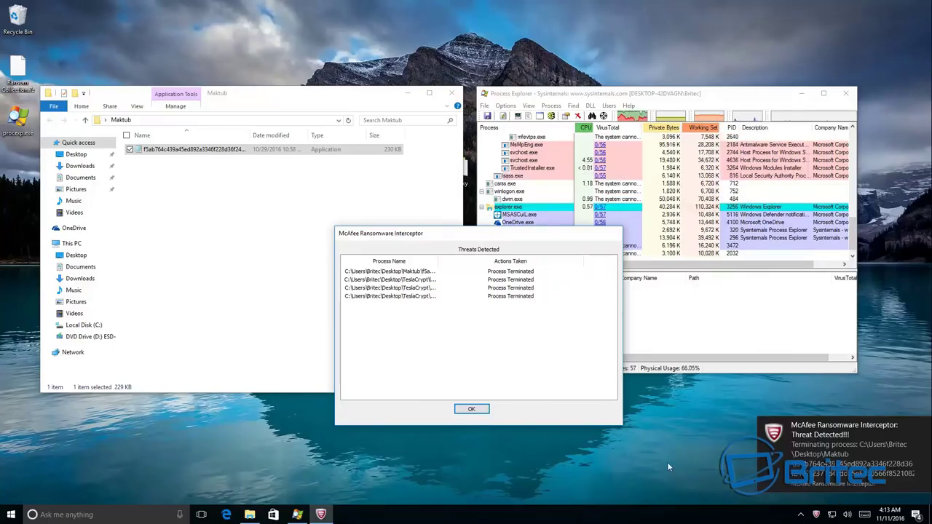
left_click(471, 409)
Close the Maktub window, open CBT Locker, run Balstyrgst.exe and dismiss the threat report
left_click(452, 93)
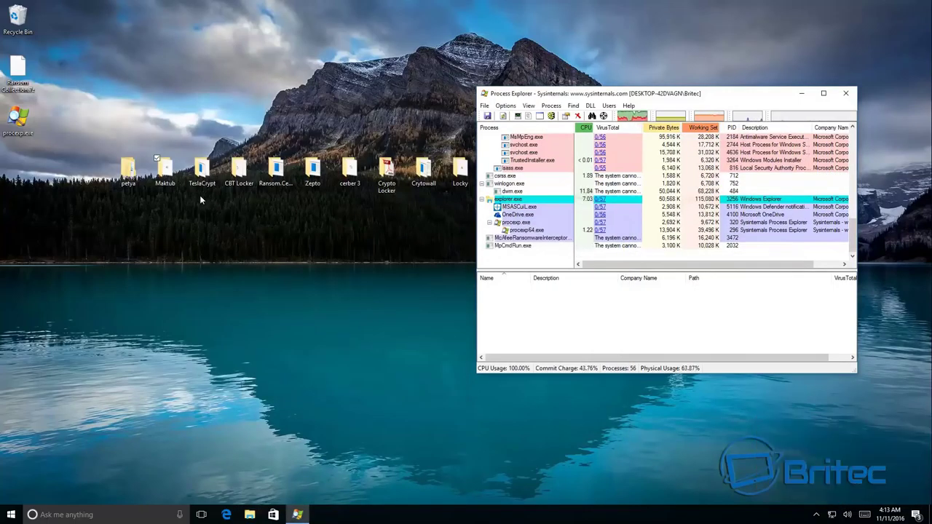
double_click(239, 171)
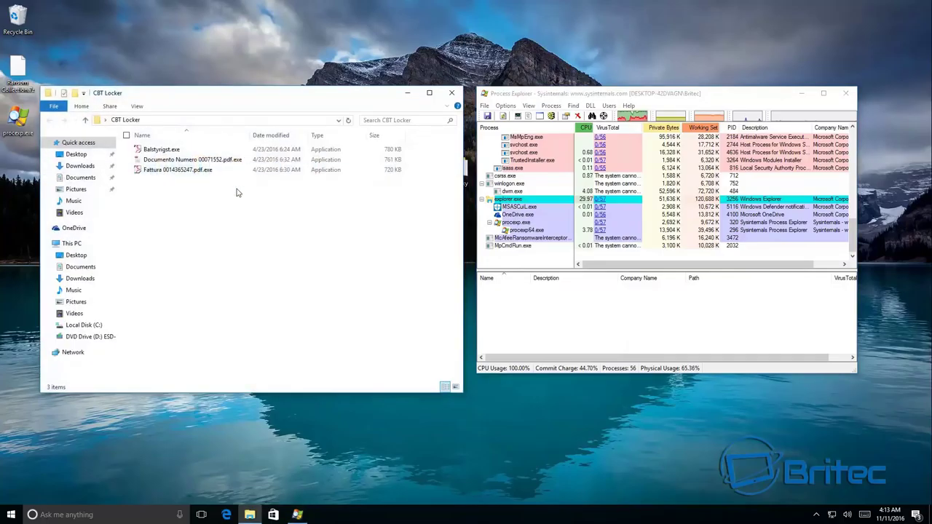
double_click(173, 150)
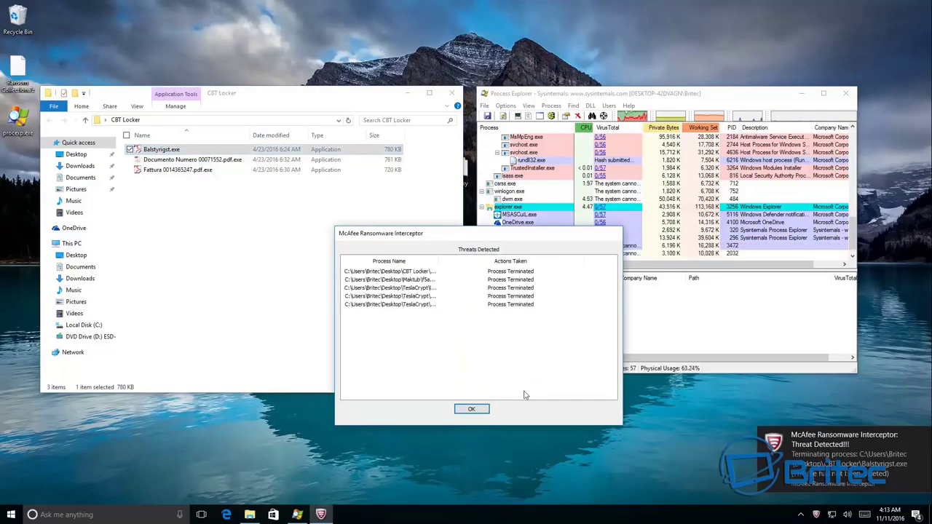
left_click(472, 411)
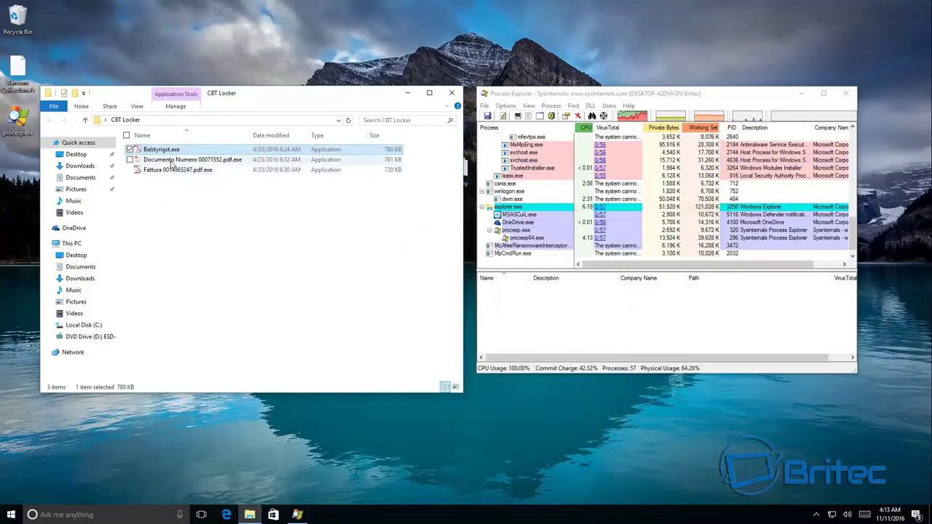
Run Fattura 0014365247.pdf.exe, dismiss the updated report, and close the CBT Locker window
double_click(170, 170)
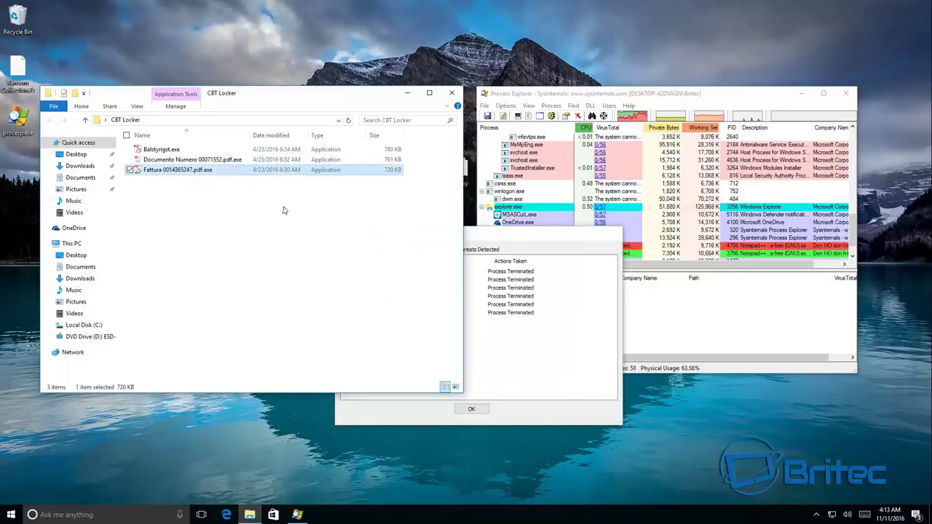
left_click(485, 409)
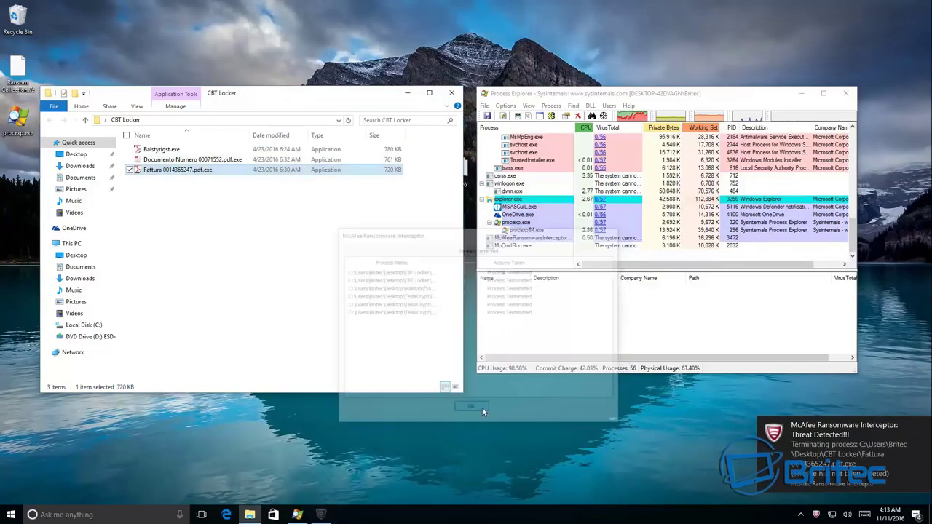
left_click(454, 94)
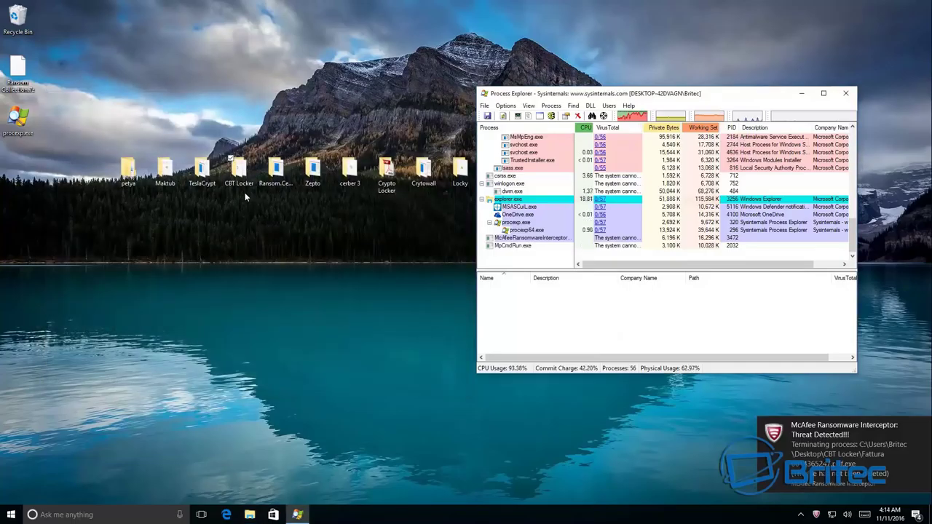
Run Ransom.Cerber.exe from the Ransom.Cerber folder, dismiss the threat report, and close the folder
left_click(278, 172)
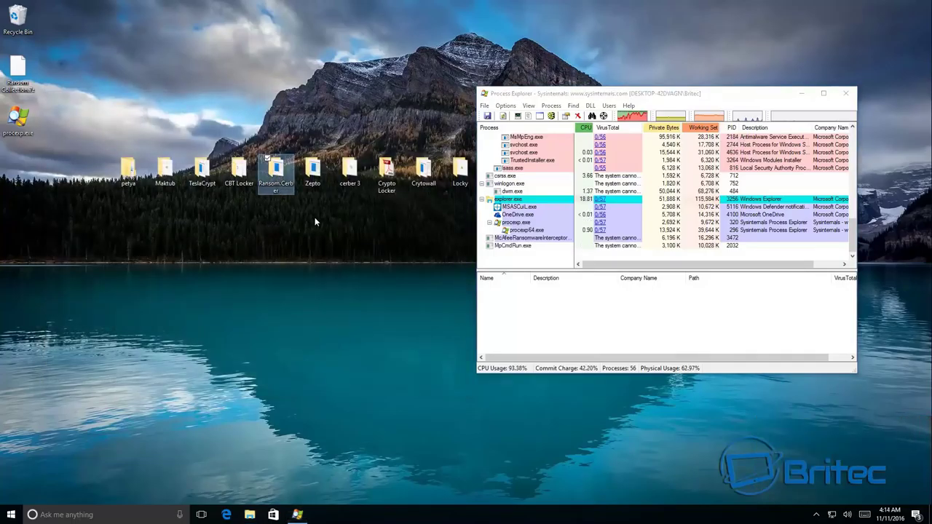
double_click(277, 172)
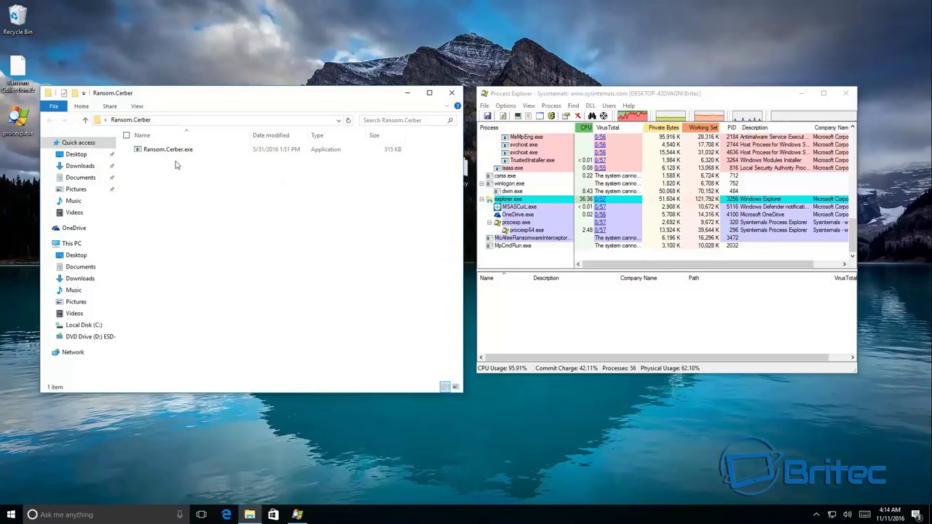
left_click(168, 150)
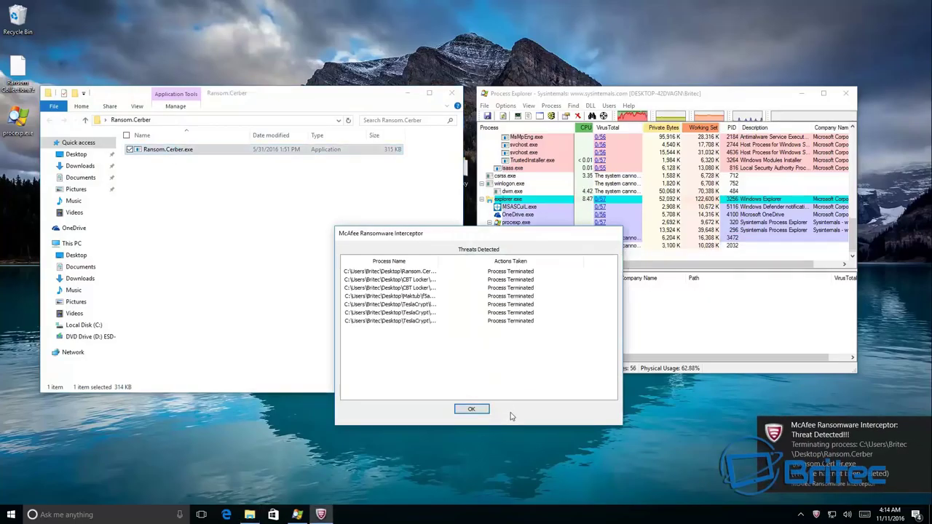
left_click(472, 409)
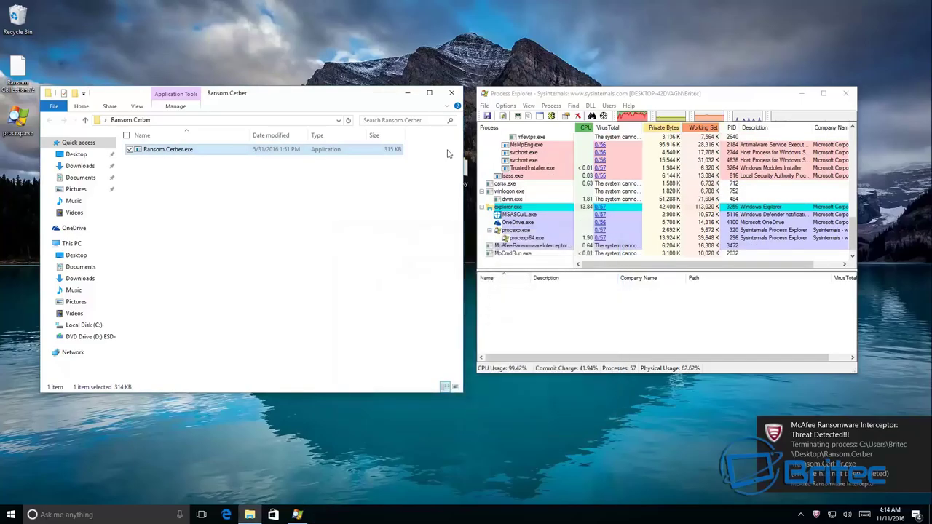
left_click(452, 95)
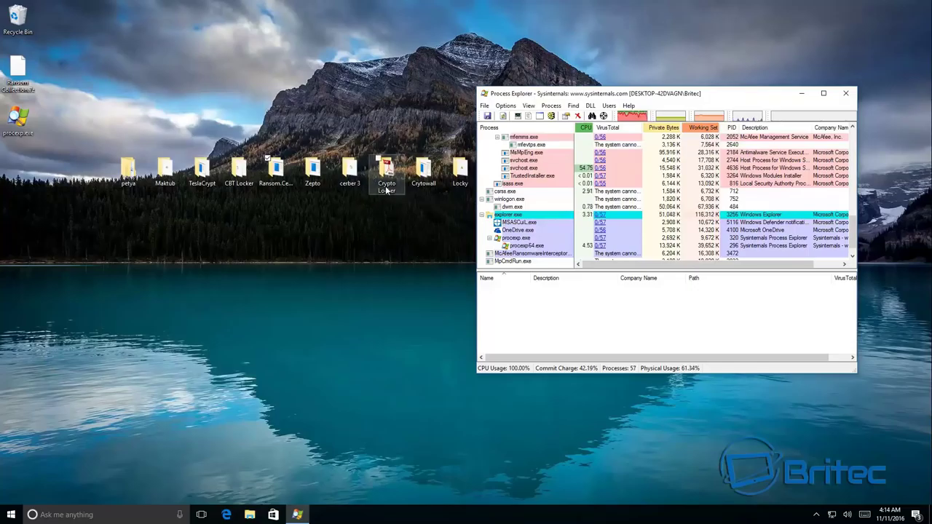
Open the Zepto folder and run TyktwBNoA.exe, leaving its file name unchanged after the accidental rename
double_click(313, 170)
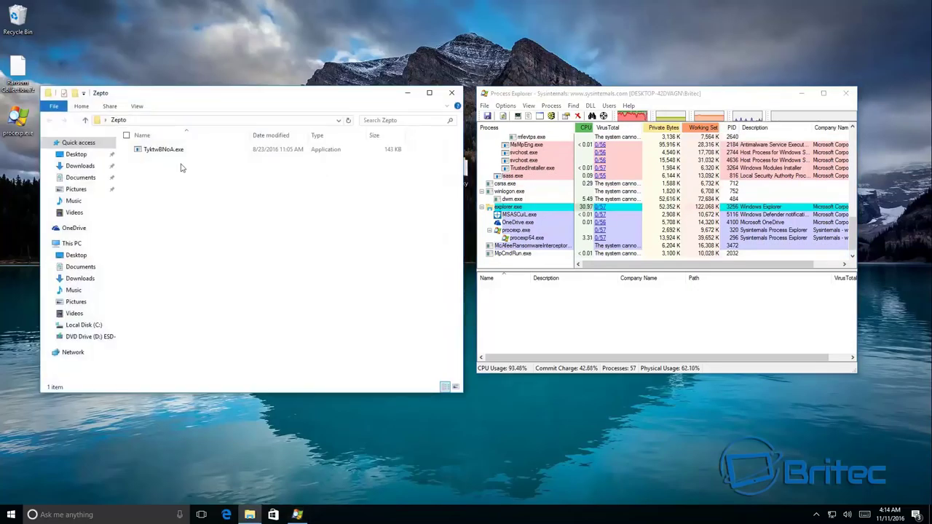
left_click(167, 151)
double_click(169, 150)
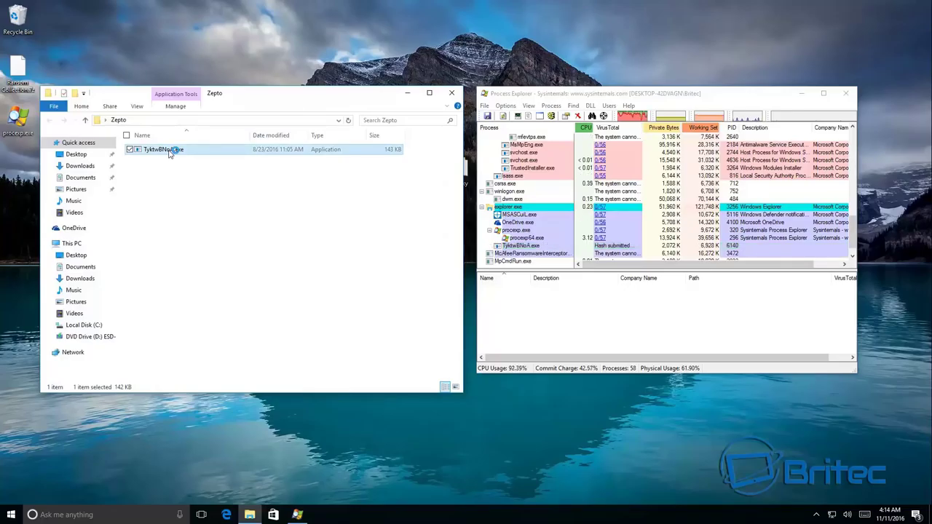
left_click(169, 151)
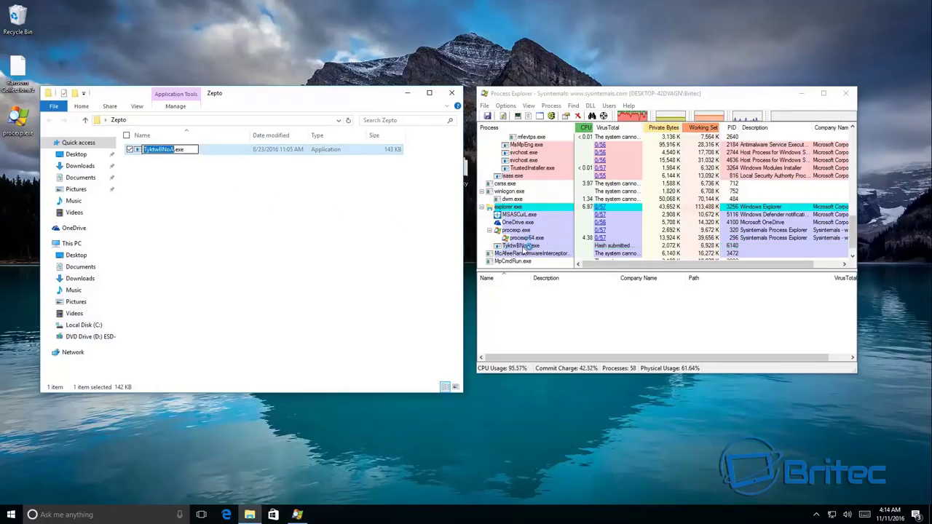
left_click(265, 254)
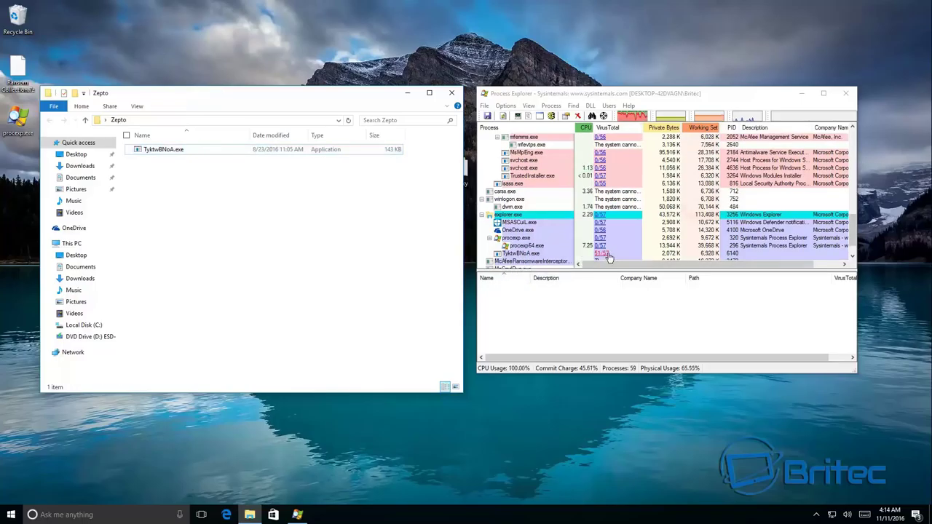
Check the sample's process details, dismiss the threats detected report, and close the Zepto window
left_click(523, 258)
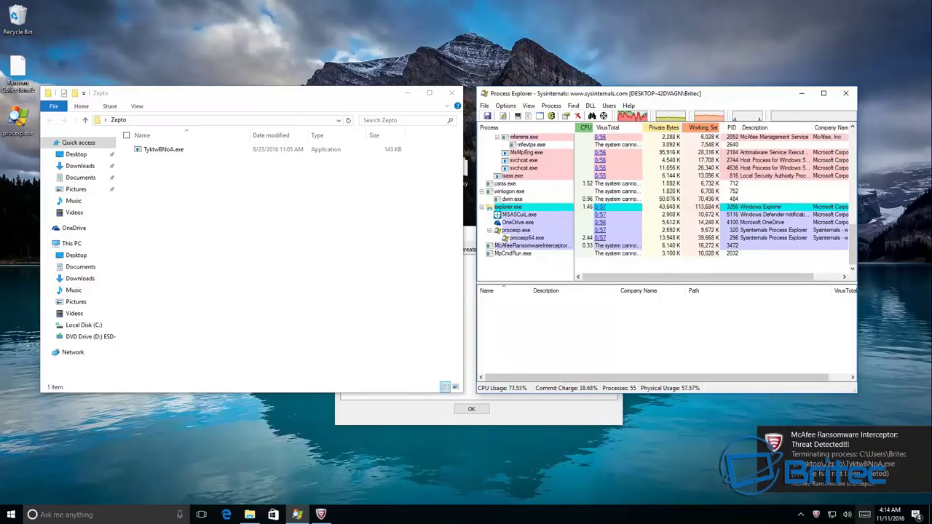
left_click(567, 405)
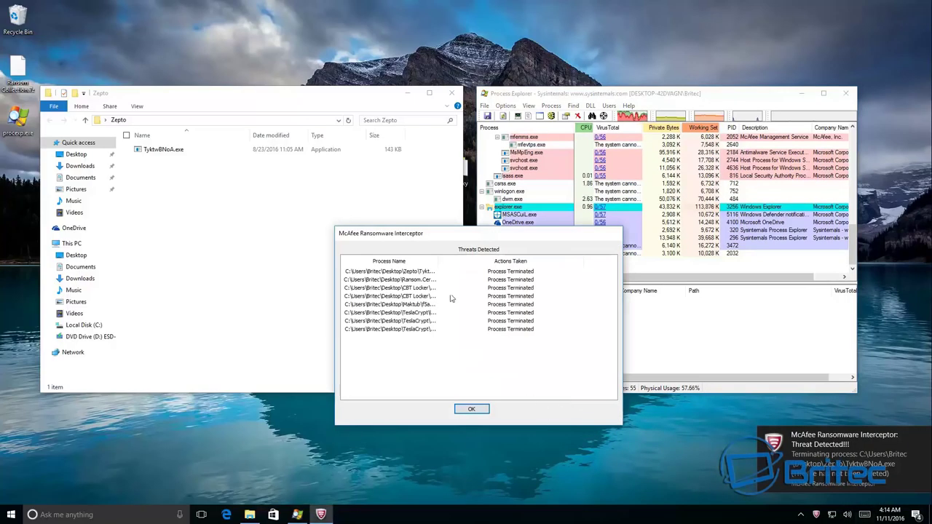
left_click(471, 410)
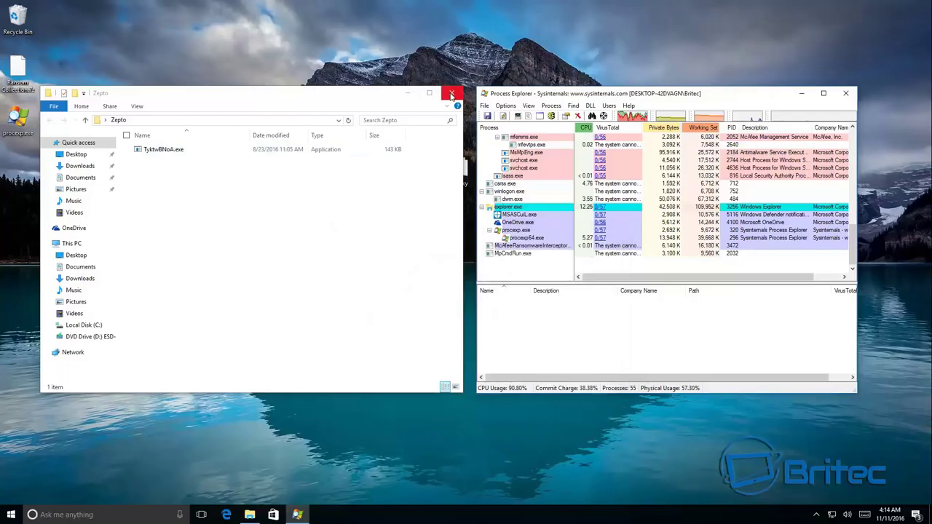
left_click(452, 93)
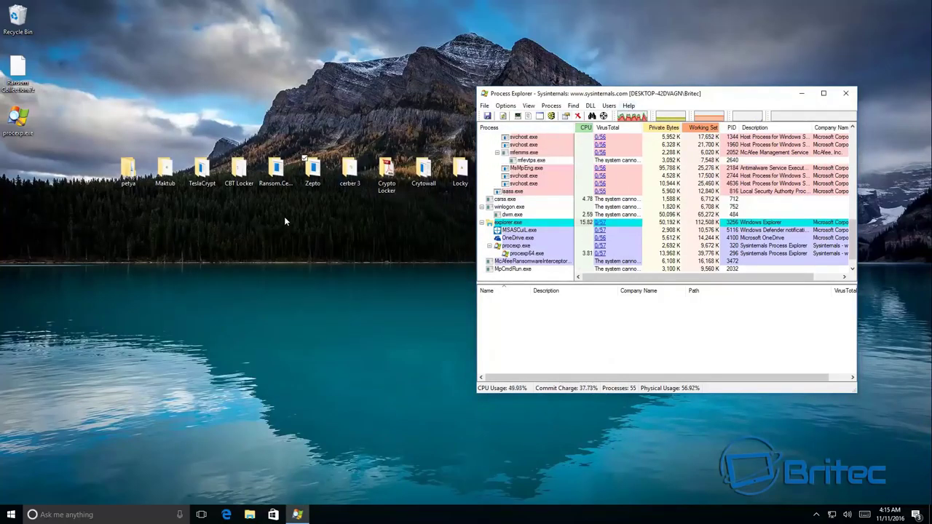
Run the cerber 3 sample, allow Windows Command Processor, dismiss the threat report, and close the folder
double_click(349, 176)
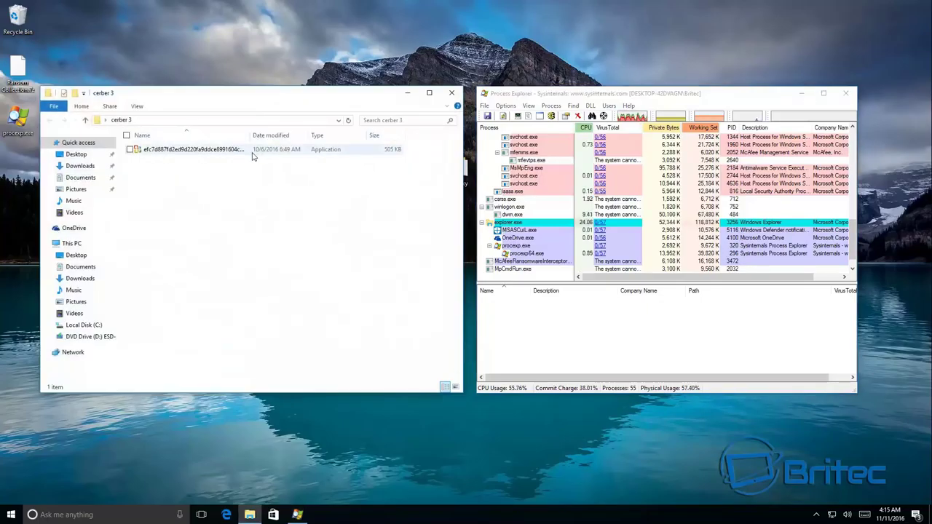
left_click(197, 151)
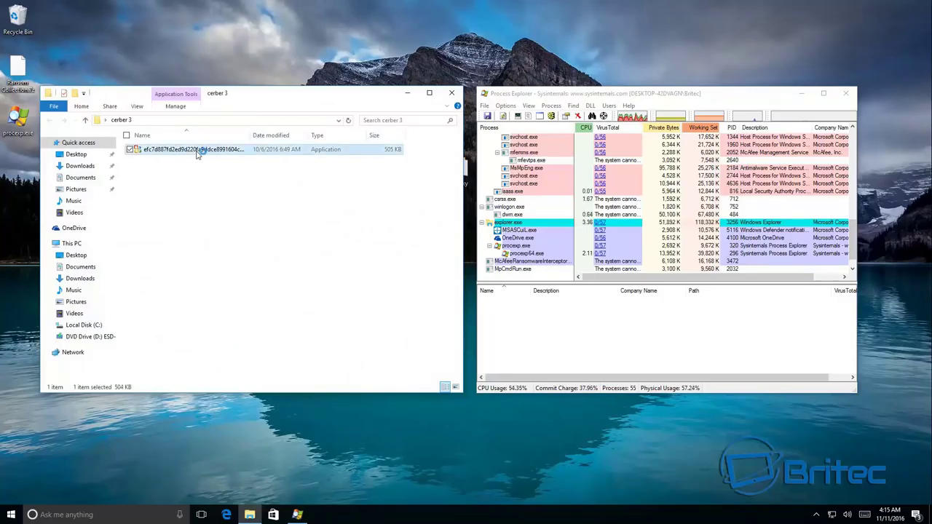
double_click(197, 153)
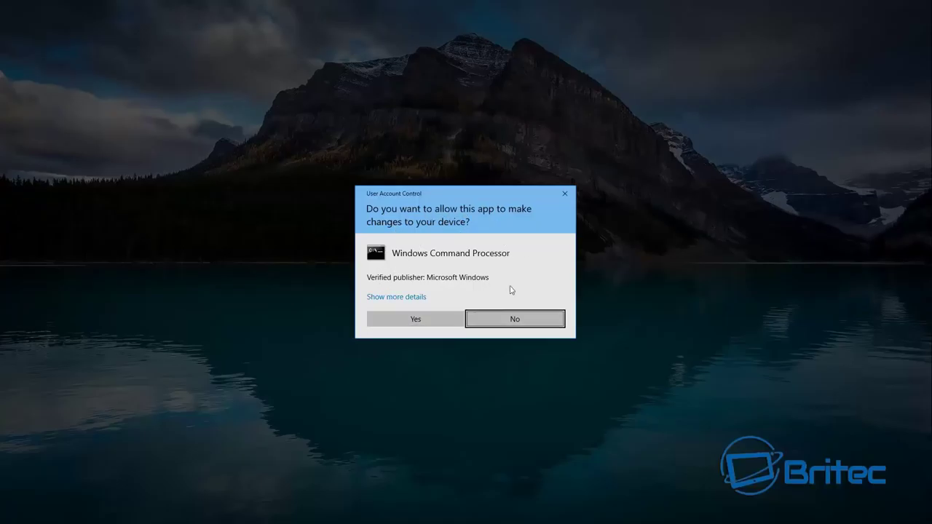
left_click(423, 324)
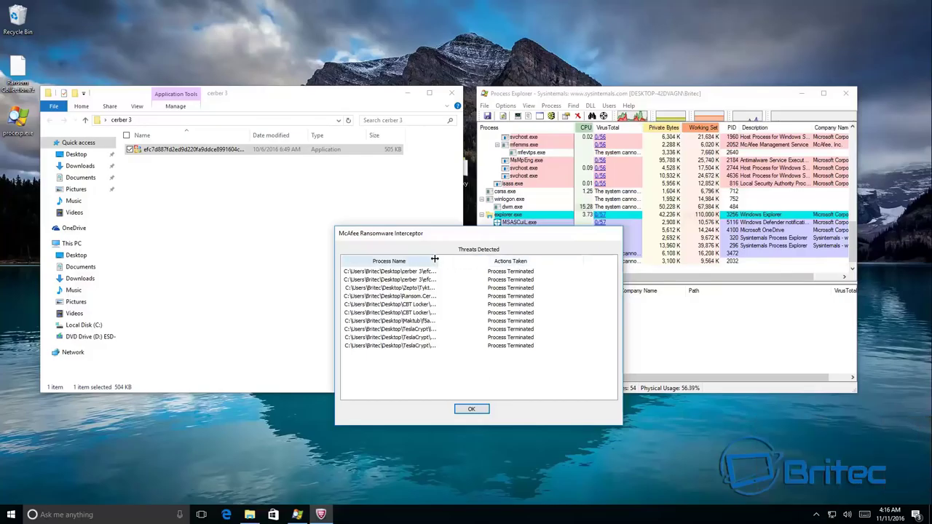
left_click(470, 410)
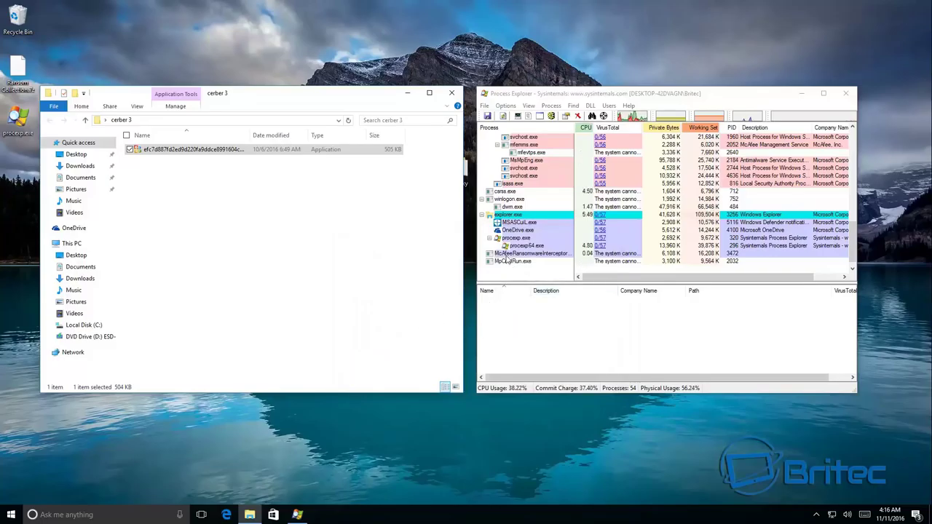
left_click(452, 93)
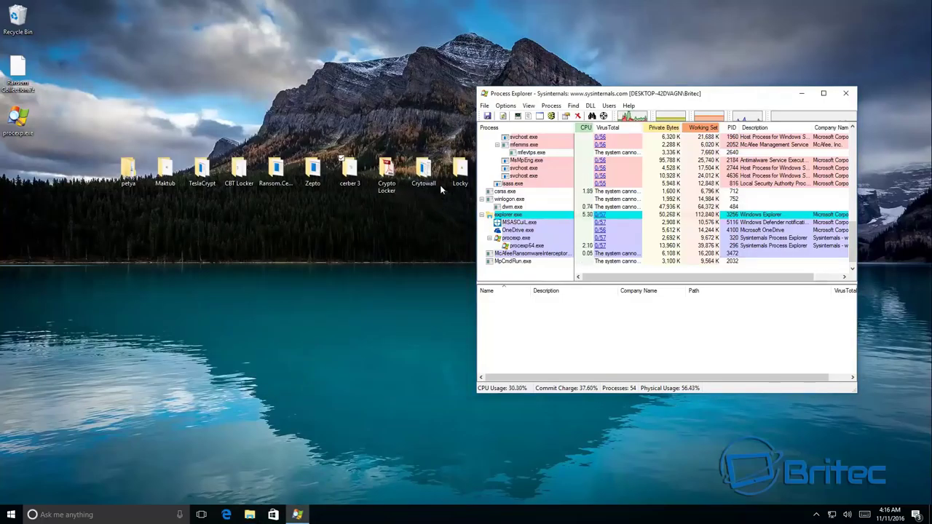
Run the Crypto Locker sample lbydobof.exe with admin rights, dismiss McAfee's report, and close its folder
double_click(386, 174)
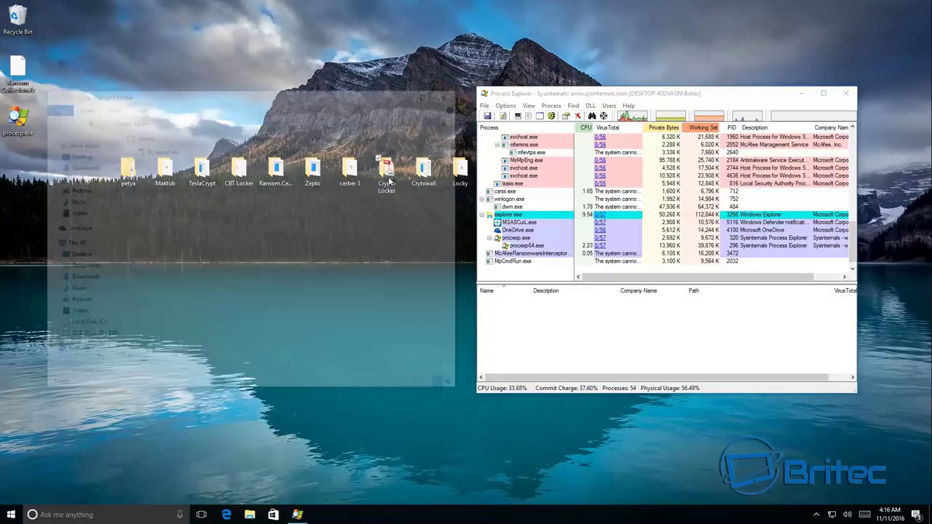
double_click(162, 151)
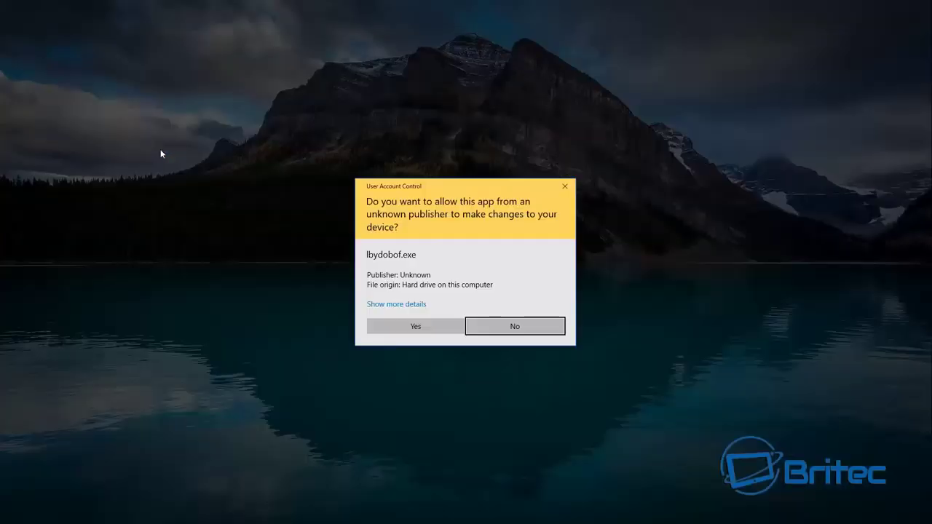
left_click(419, 328)
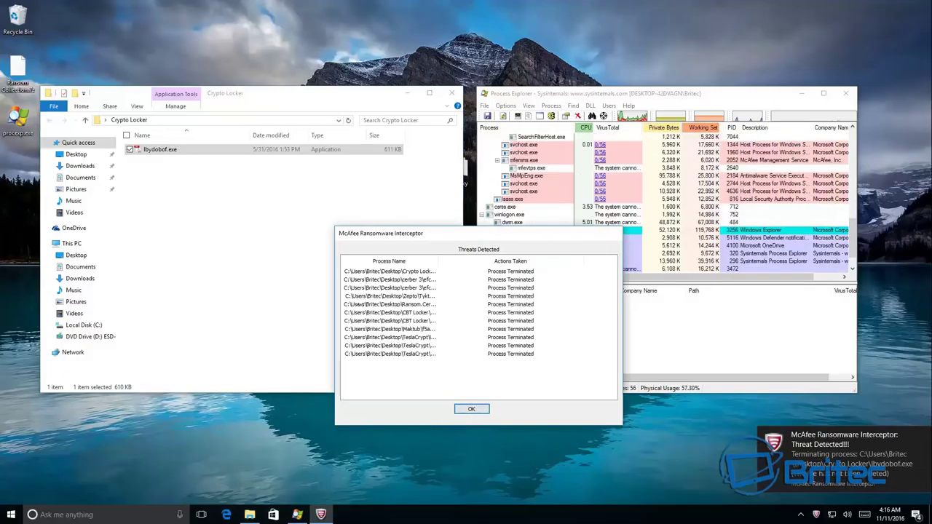
left_click(464, 408)
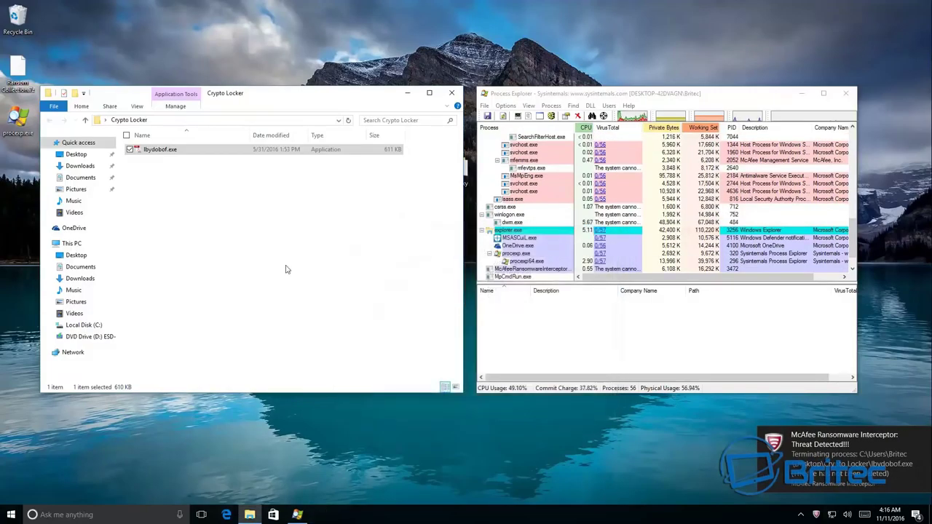
left_click(451, 94)
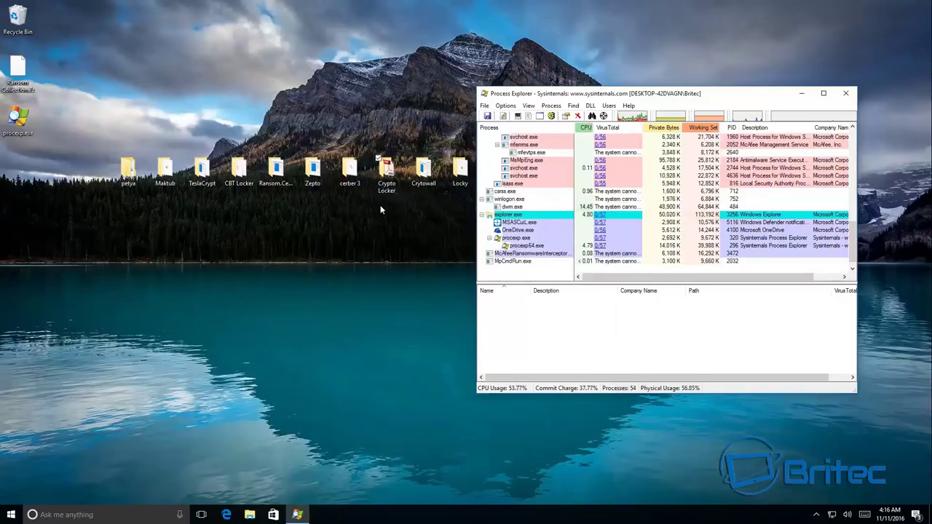
Run the Crytowall samples 7db98ce1.exe, QUOTATION.exe and the long-hash one, dismissing each threat report
double_click(420, 174)
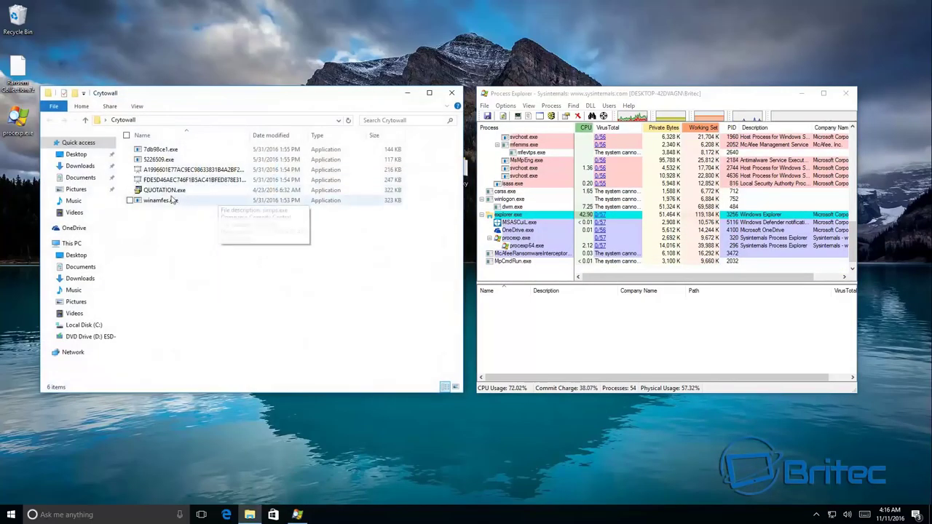
double_click(161, 150)
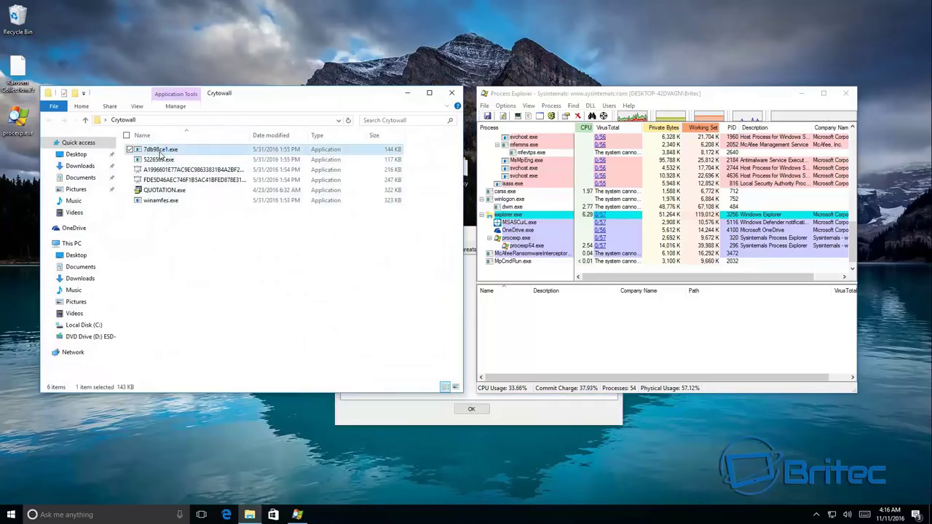
left_click(470, 409)
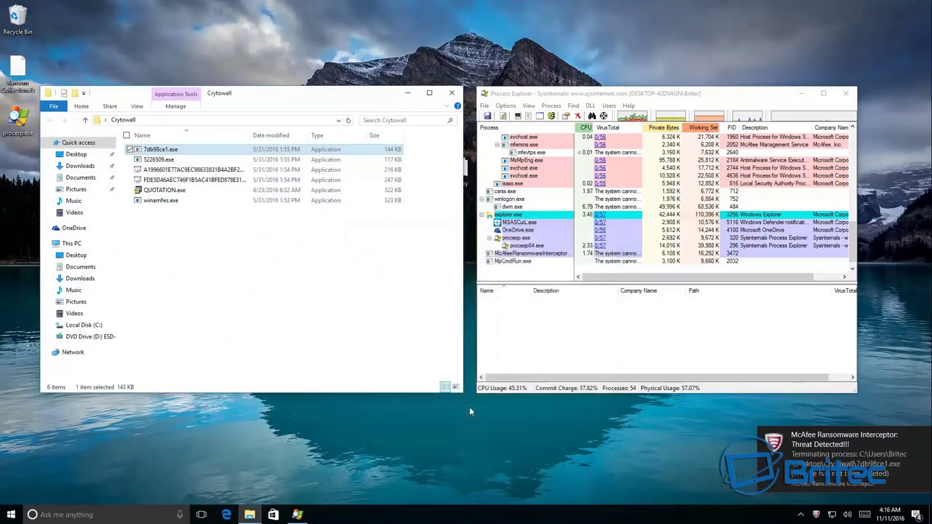
double_click(164, 191)
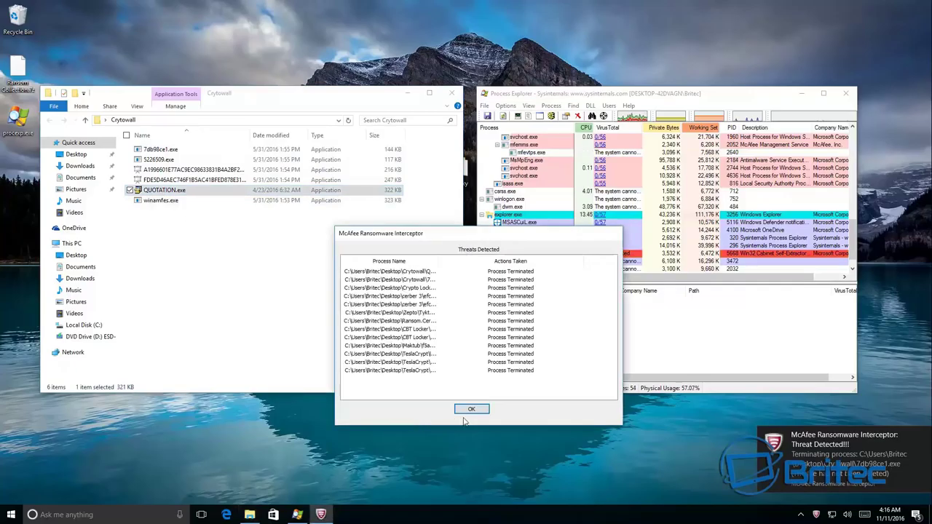
left_click(472, 408)
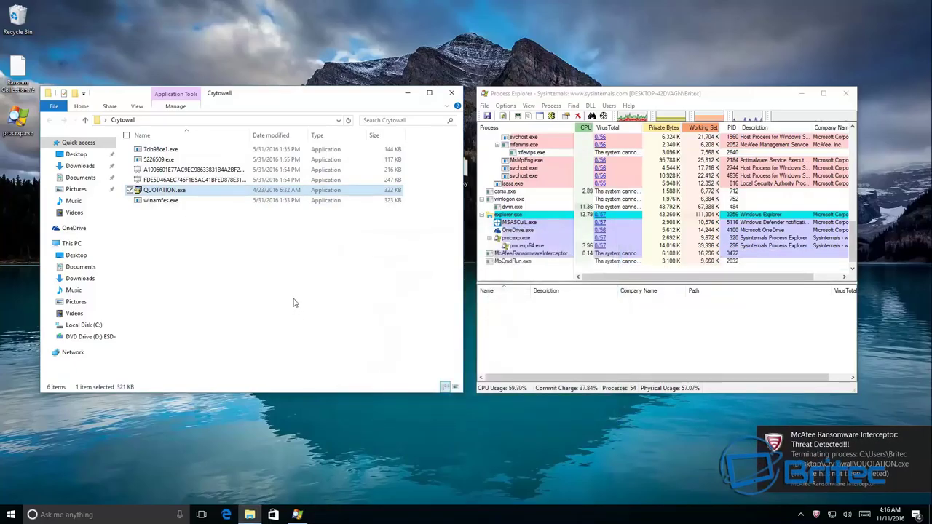
double_click(168, 170)
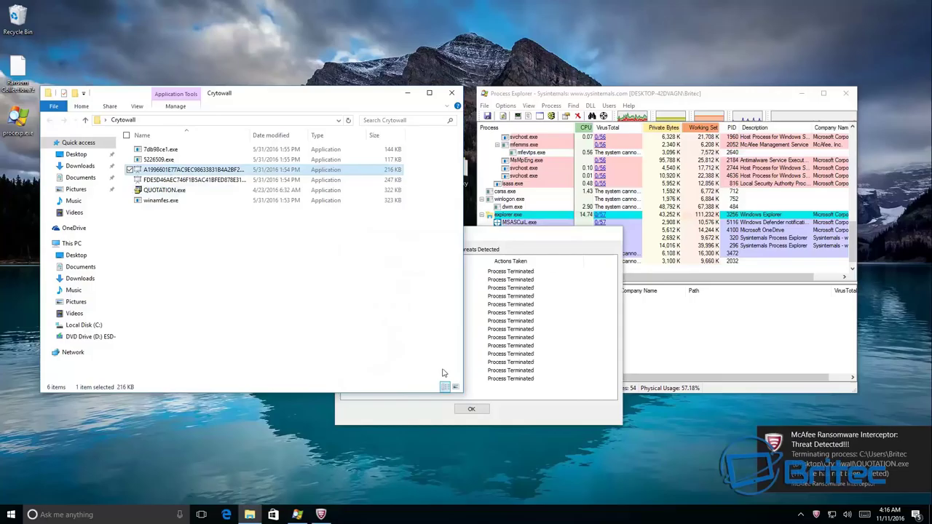
left_click(483, 410)
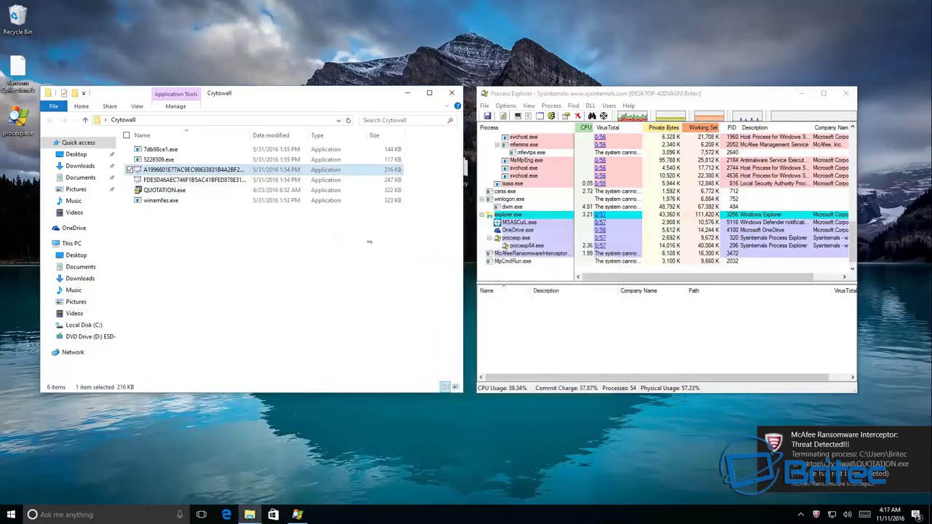
left_click(452, 92)
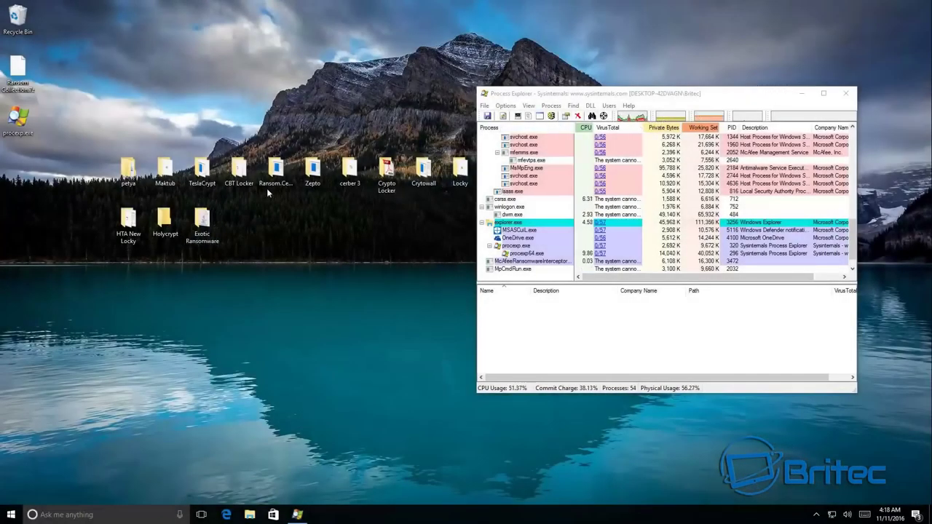
Run the HTA New Locky executable and 119818355102.hta, dismissing the threat report and access-denied message
double_click(129, 234)
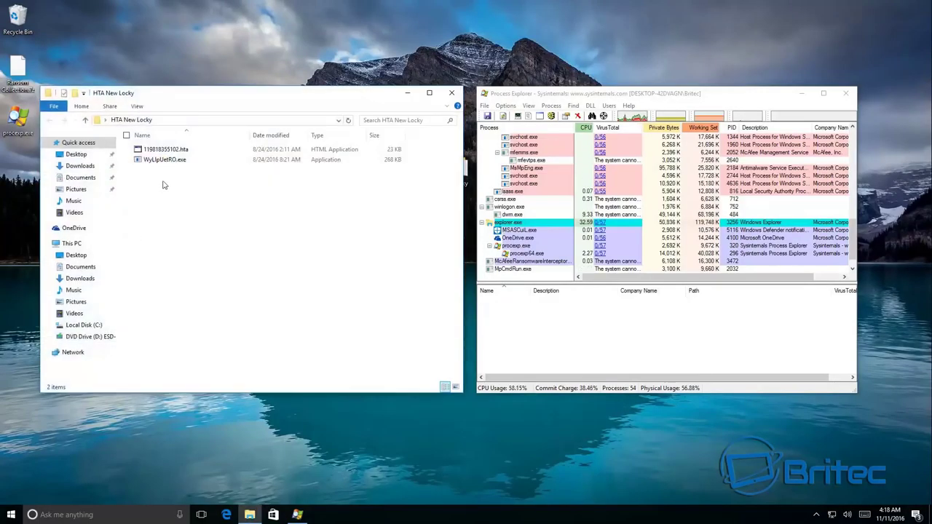
double_click(165, 161)
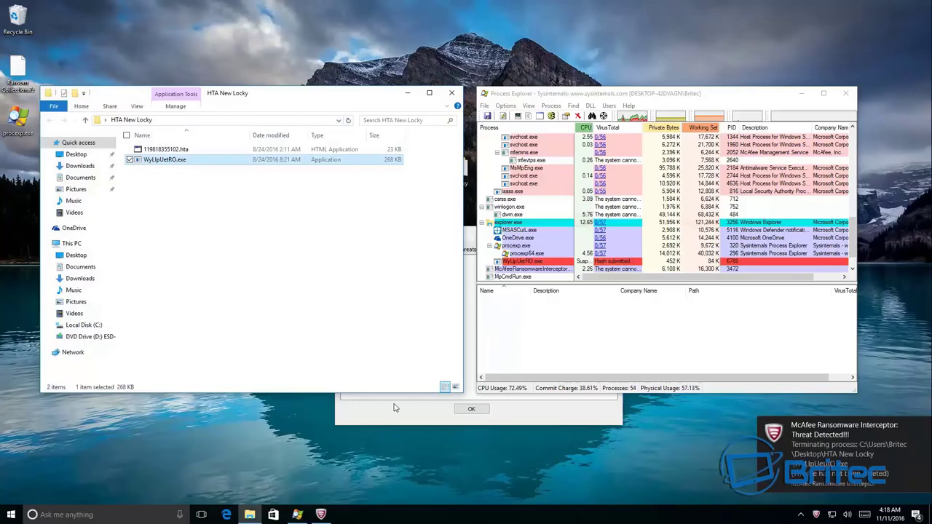
left_click(471, 408)
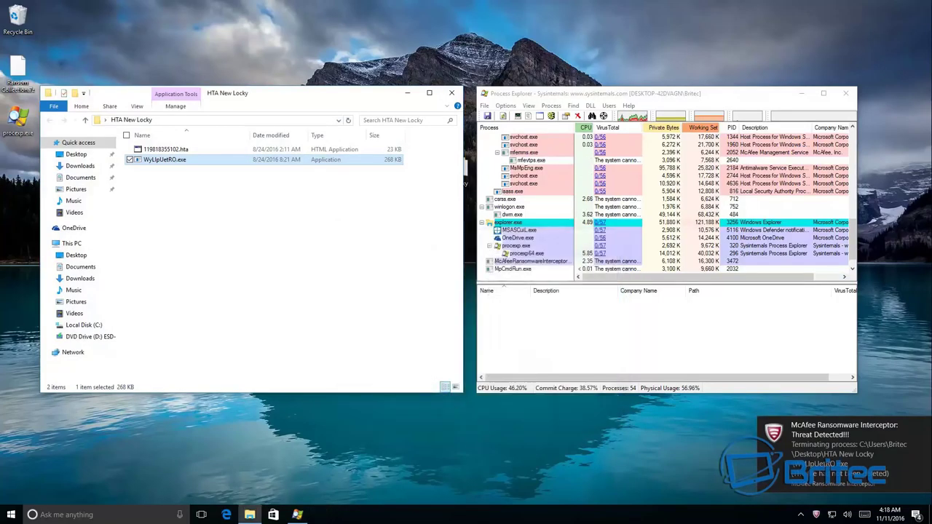
double_click(168, 150)
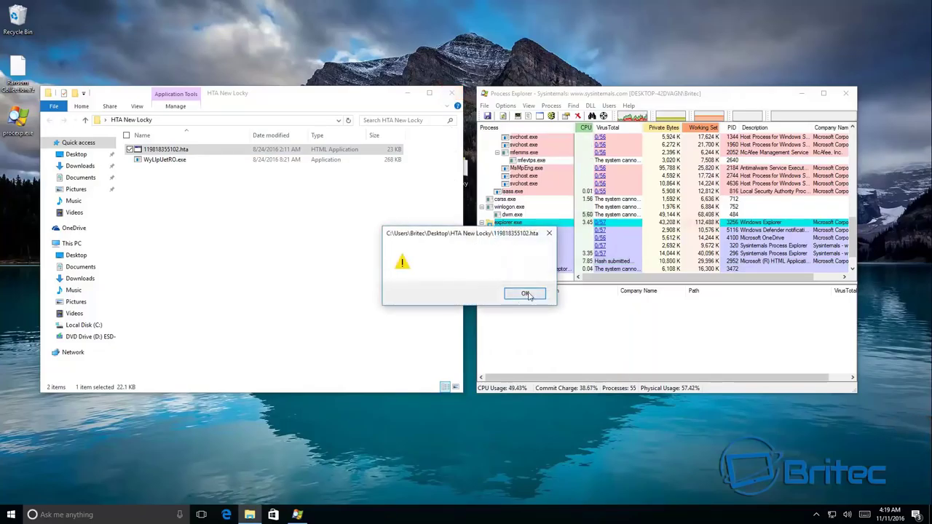
left_click(526, 294)
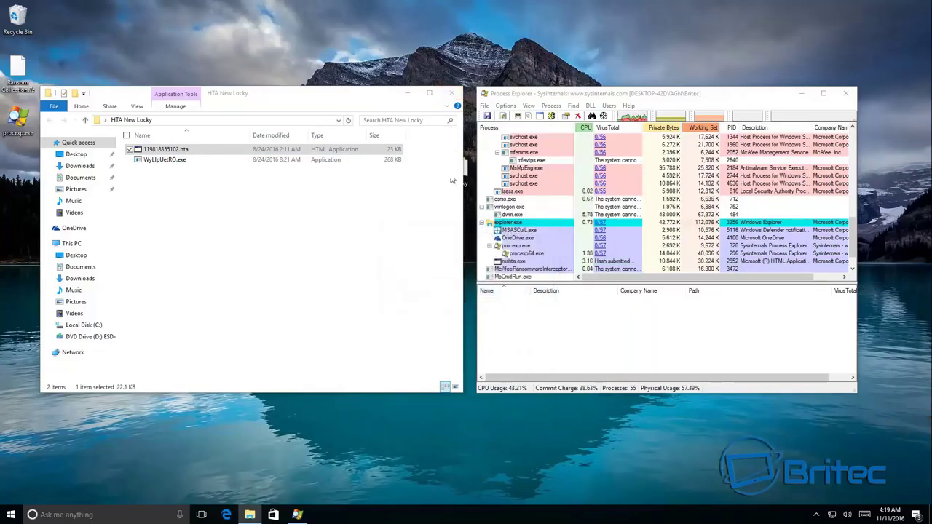
left_click(453, 94)
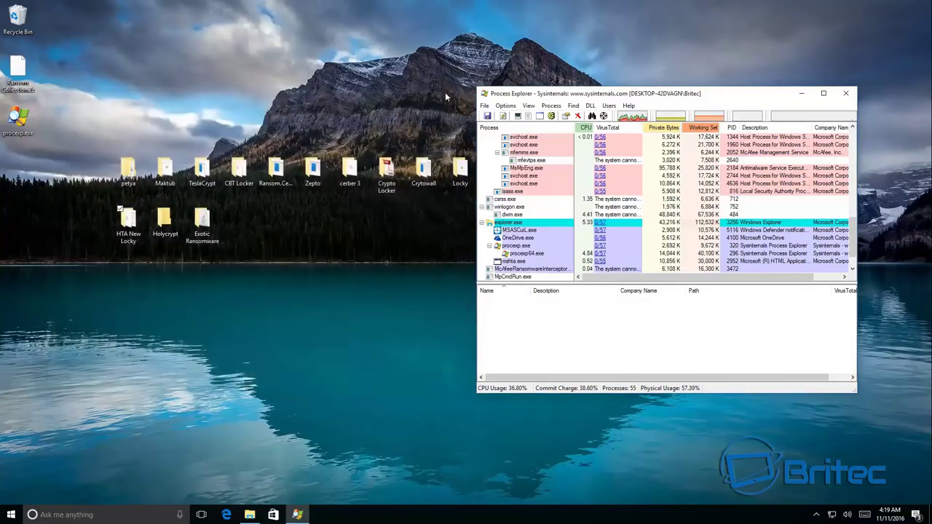
Open the Holycrypt sample folder, look through its contents, and close it
double_click(163, 229)
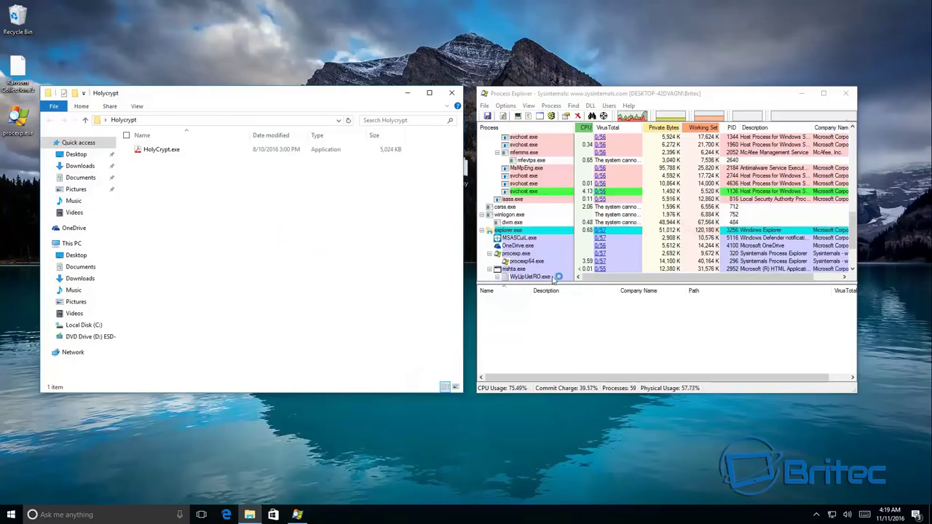
scroll(566, 271, "down", 2)
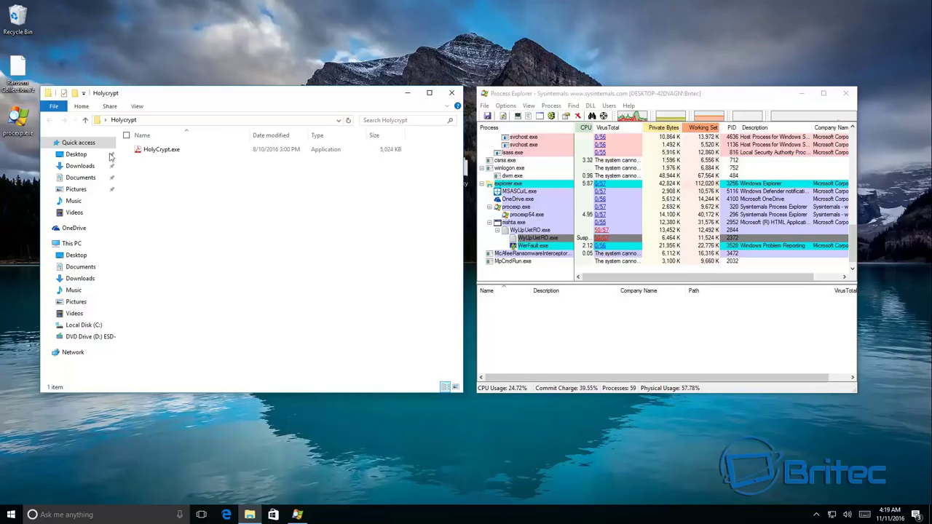
left_click(452, 93)
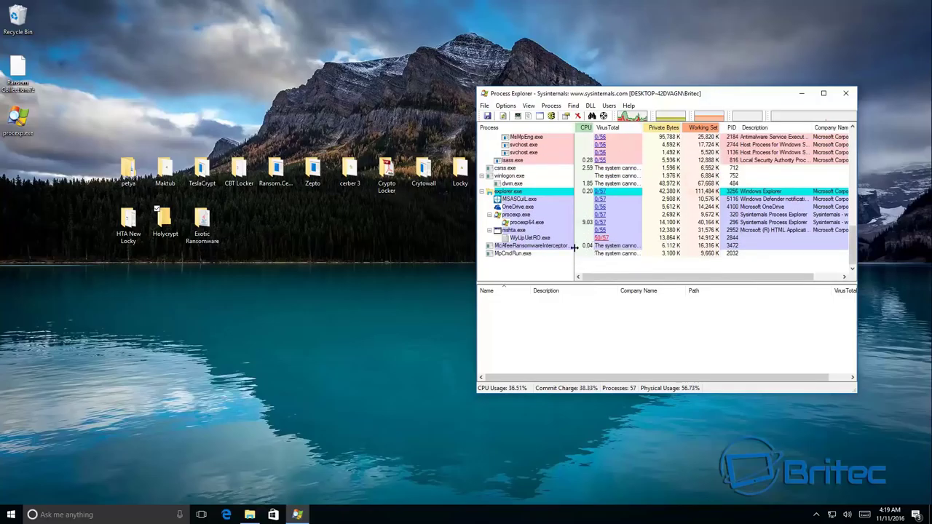
Open the Properties of the WyLpUetRO.exe process in Process Explorer
left_click(538, 239)
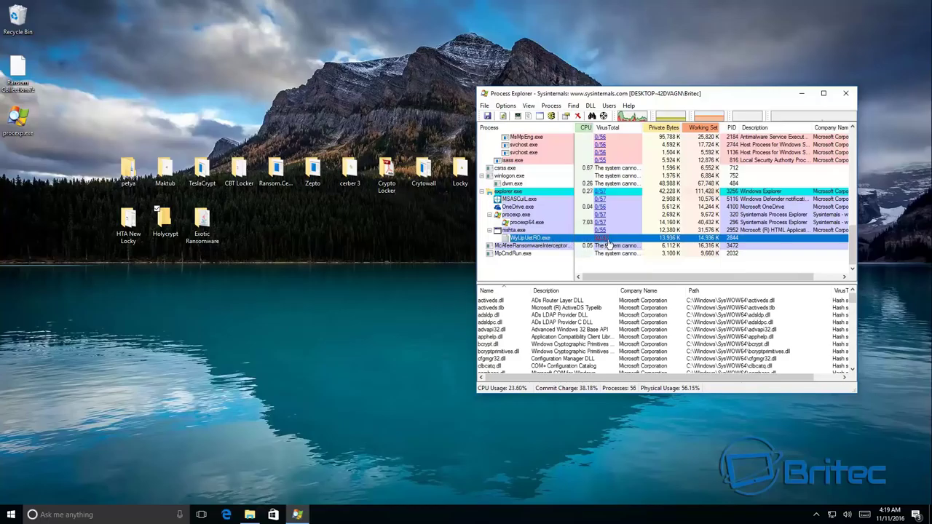
mouse_move(562, 239)
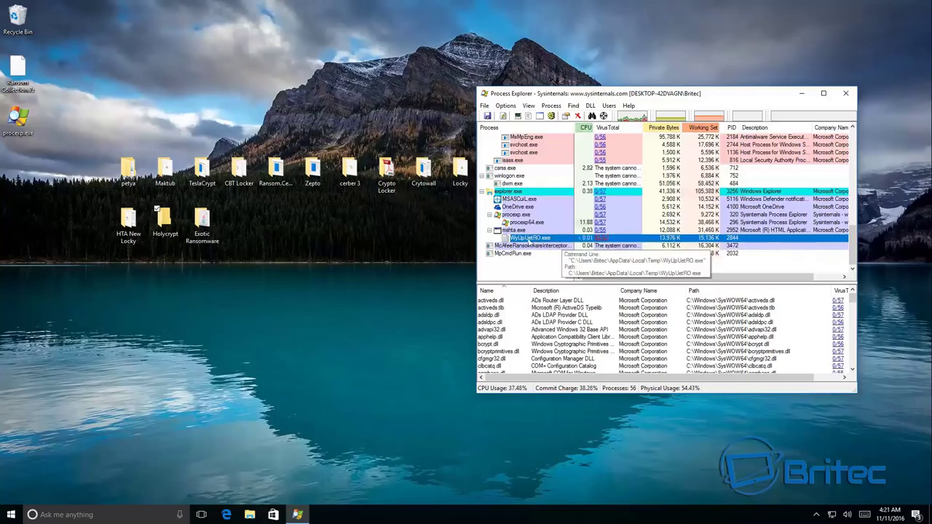
right_click(527, 241)
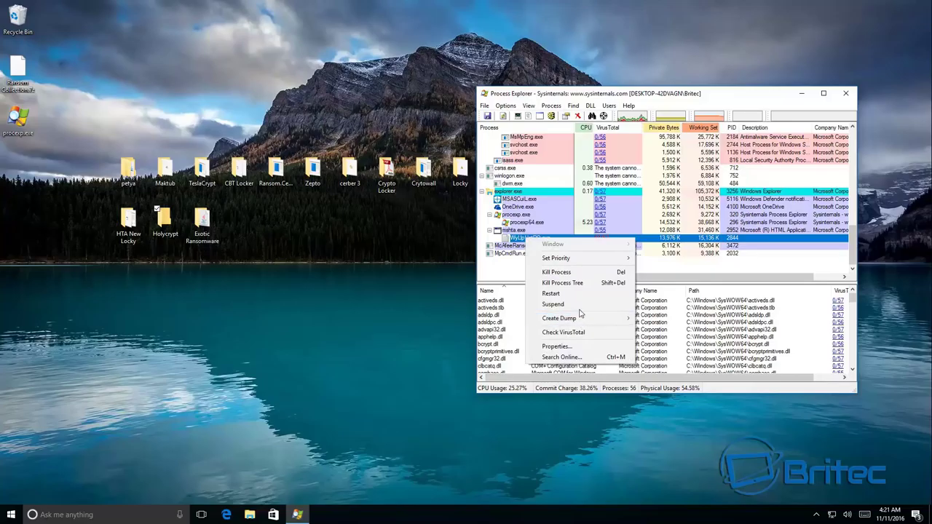
right_click(520, 241)
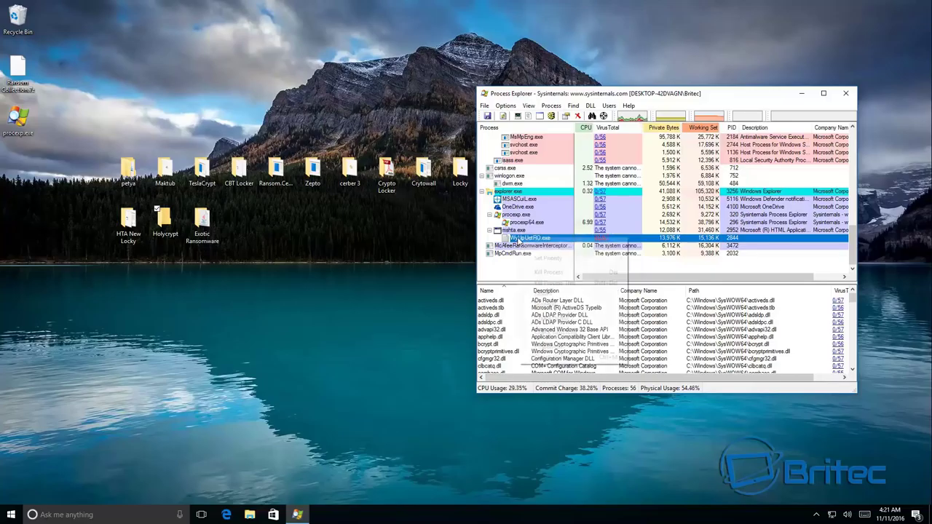
right_click(519, 242)
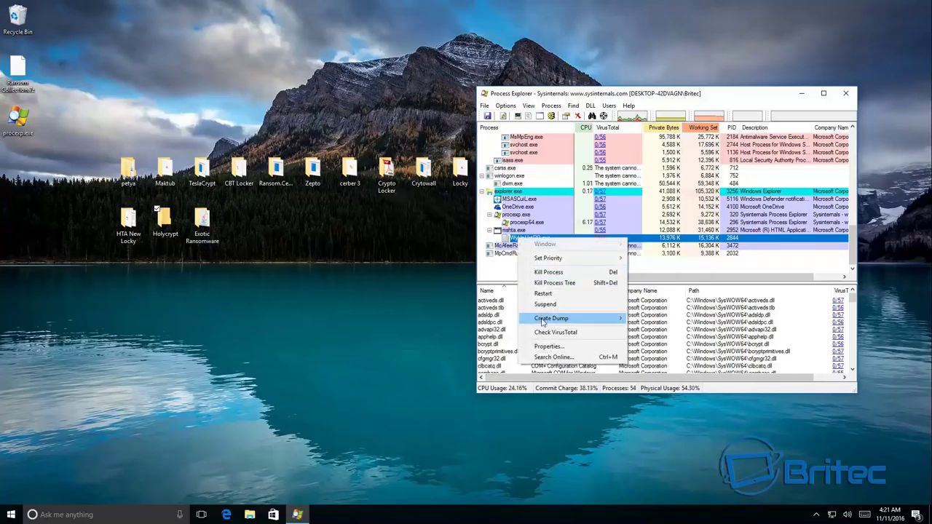
left_click(548, 347)
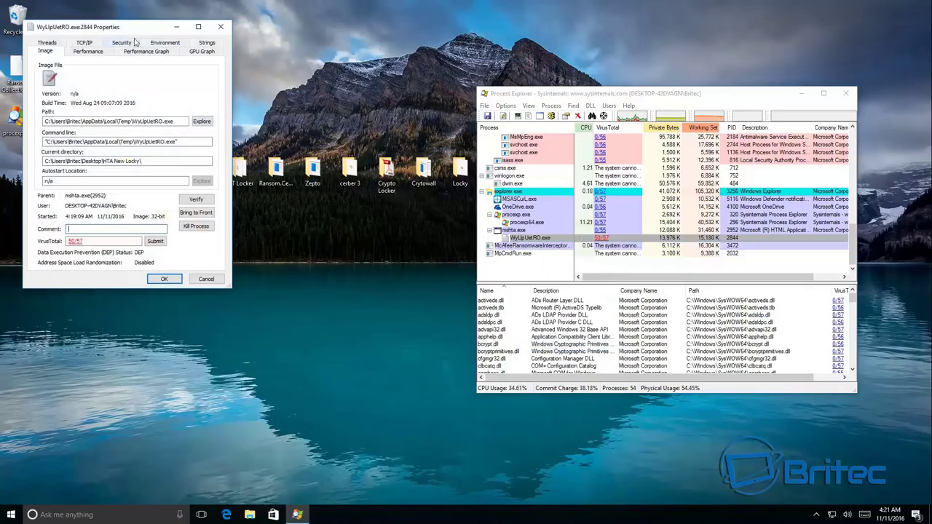
Explore the process path to review its AppData\Local\Temp folder, close both windows, and open File Explorer
left_click_drag(127, 31, 341, 98)
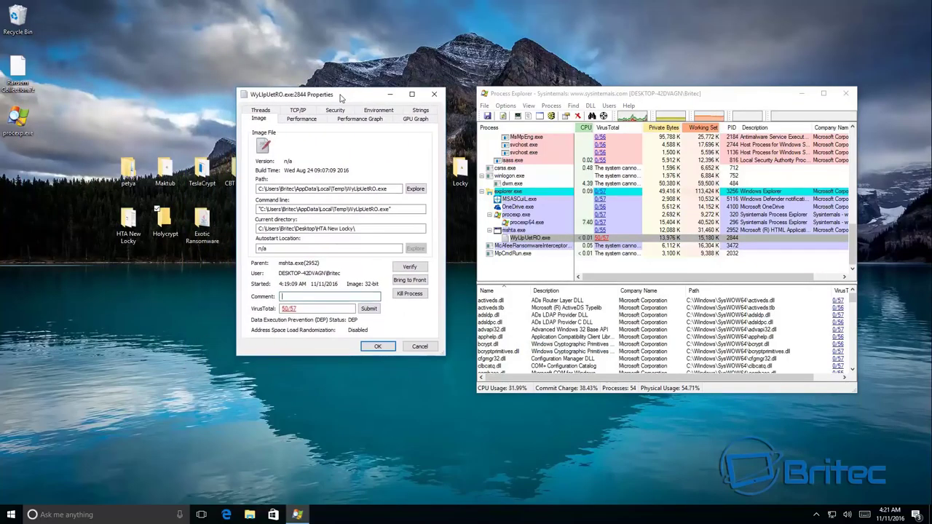
left_click(415, 189)
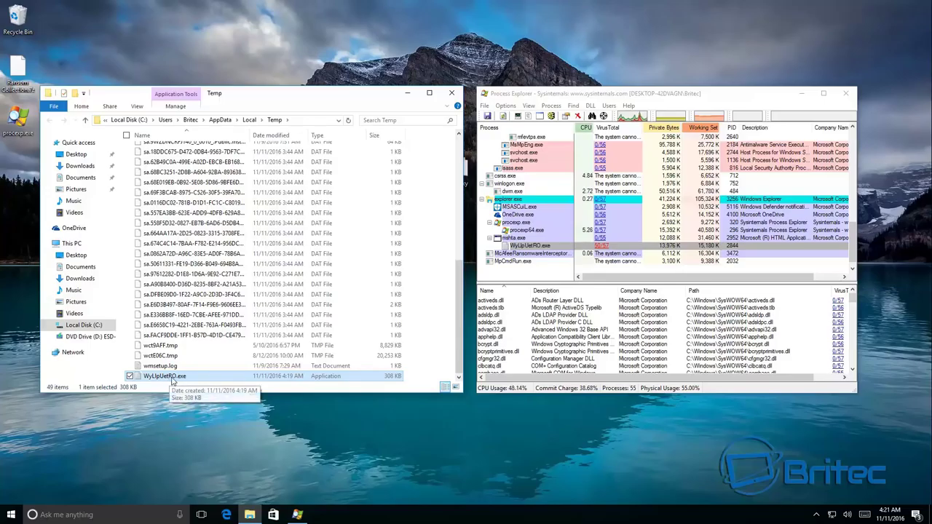
scroll(172, 379, "up", 6)
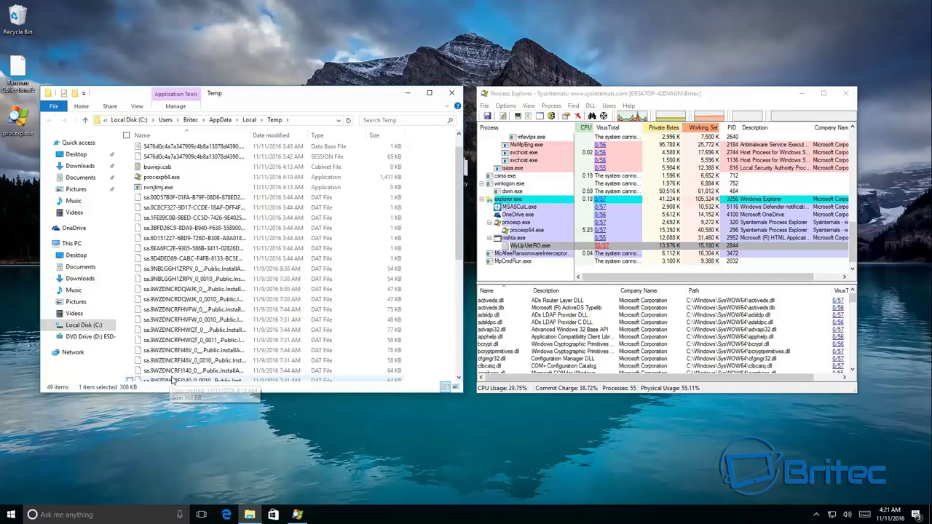
scroll(172, 379, "down", 1)
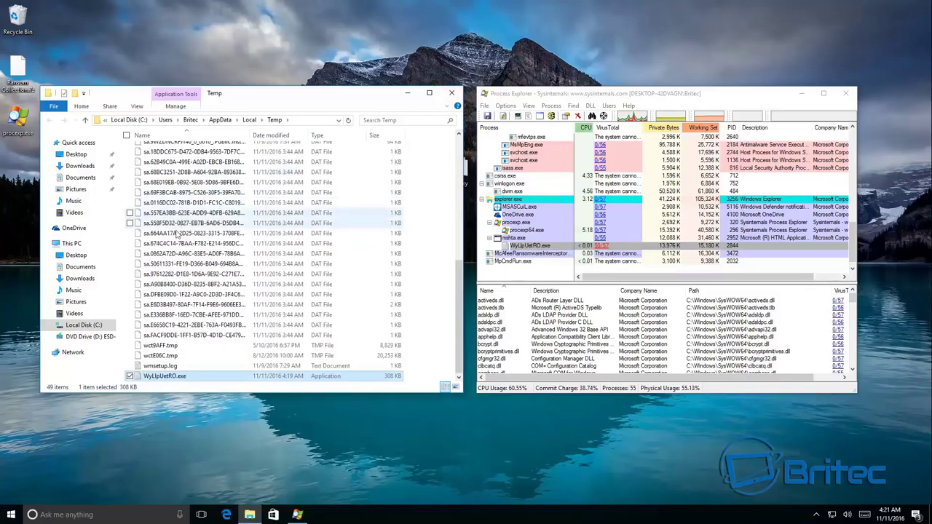
scroll(190, 211, "down", 2)
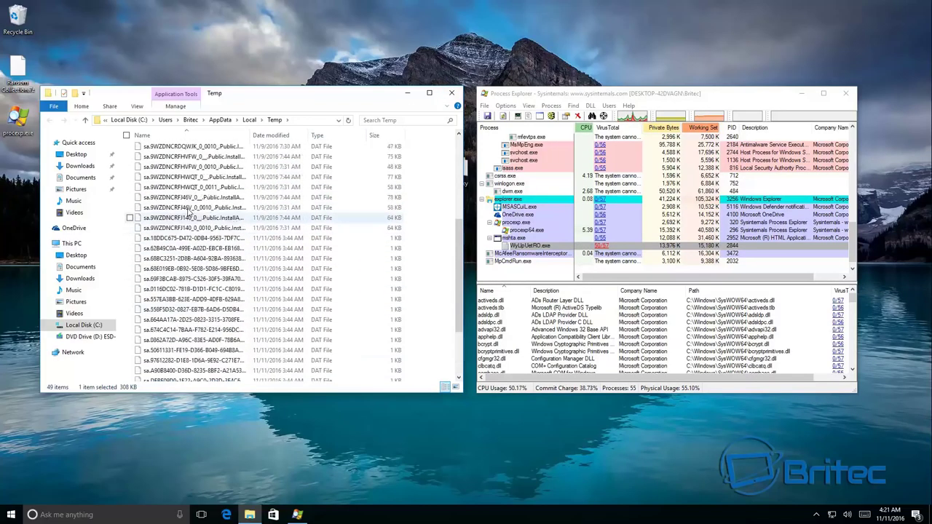
left_click(452, 92)
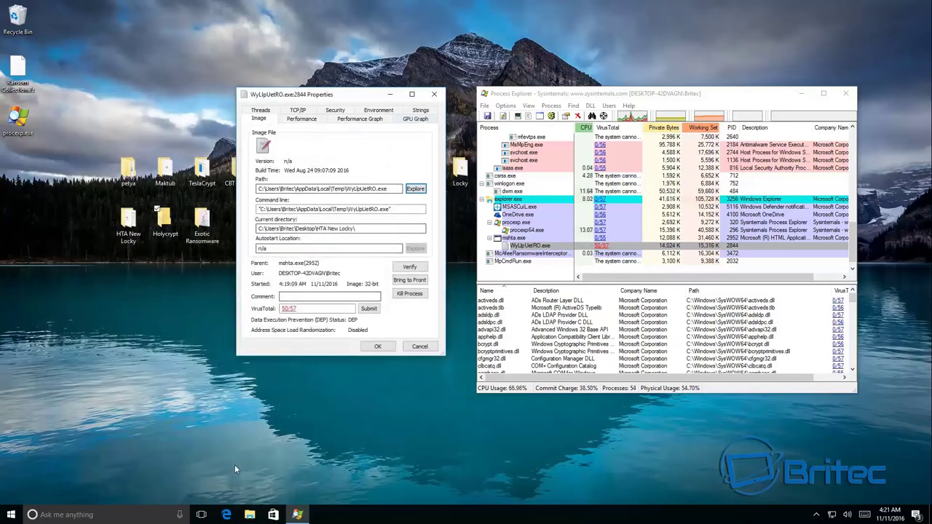
left_click(434, 94)
left_click(249, 515)
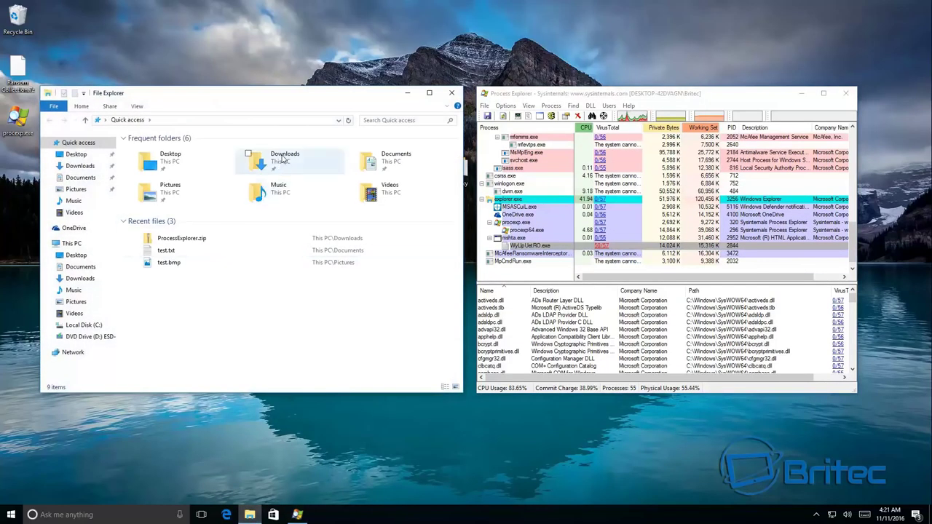
Browse the Documents and Pictures folders, then close the File Explorer window
double_click(386, 159)
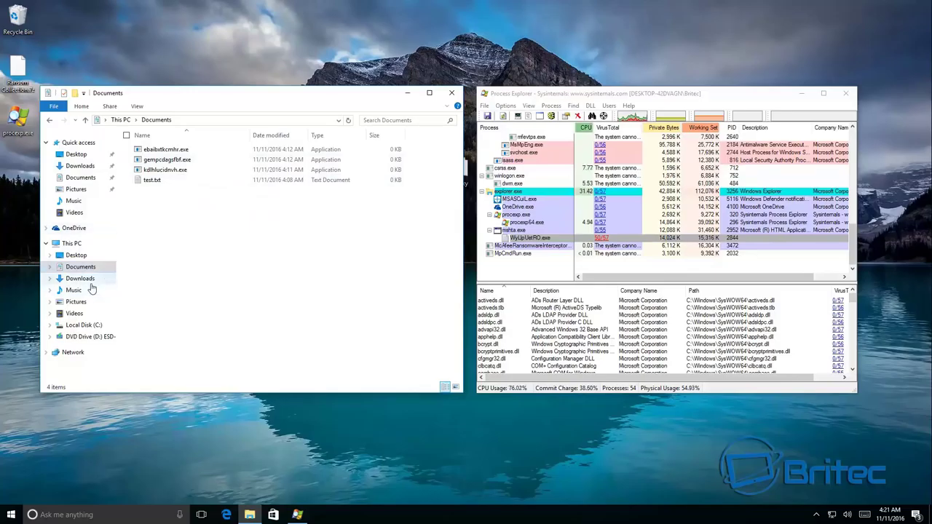
left_click(77, 303)
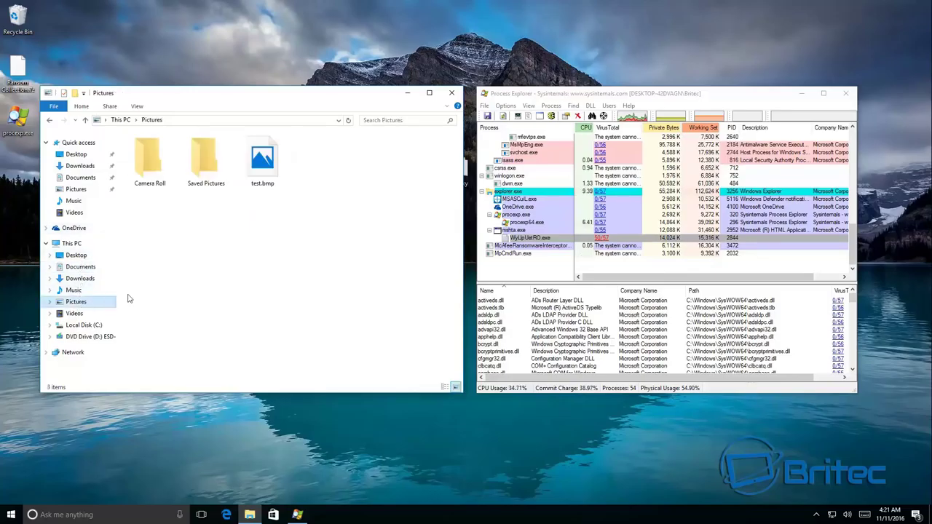
left_click(452, 93)
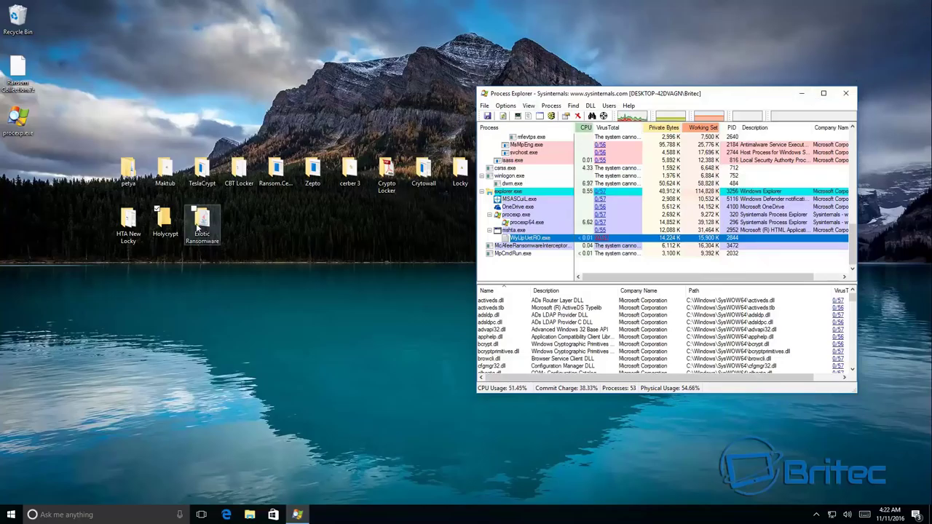
Rerun the HTA New Locky .hta sample, close its blank window, dismiss McAfee's threat list, and close the folder
double_click(128, 222)
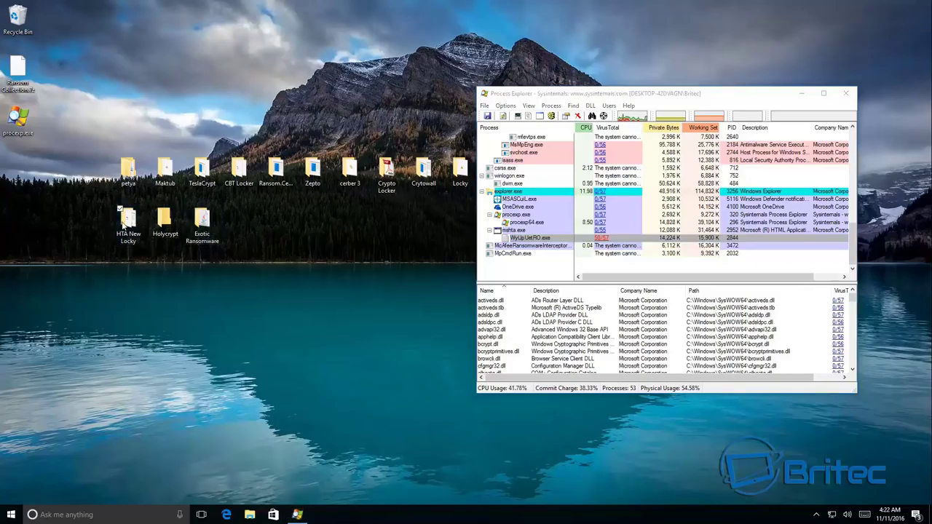
double_click(165, 149)
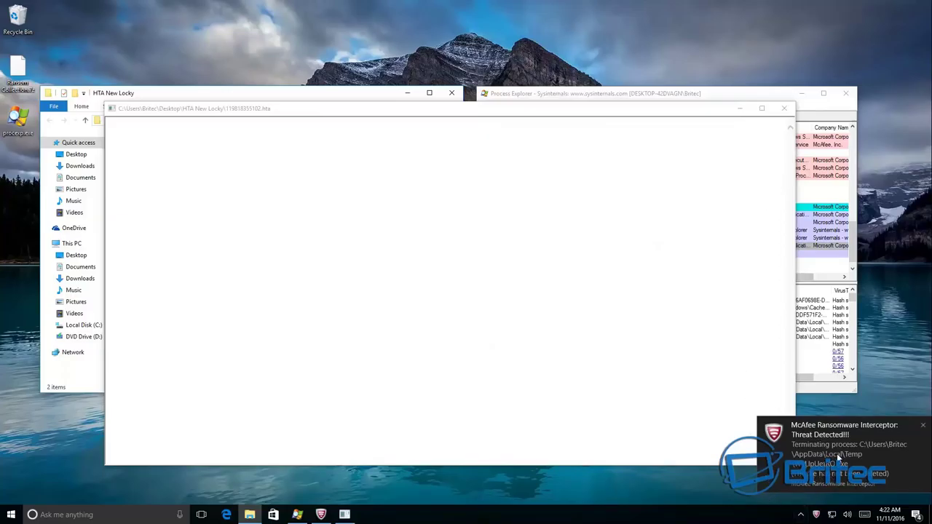
left_click(784, 110)
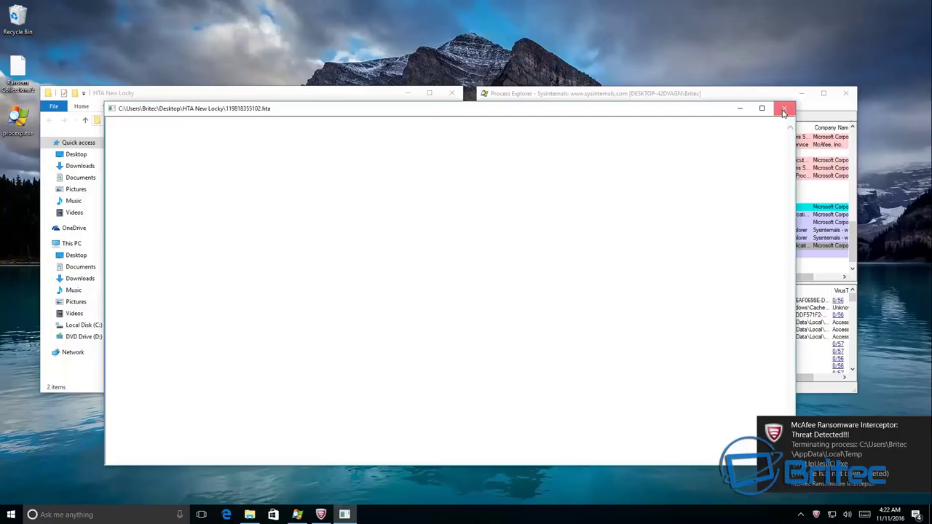
left_click(784, 109)
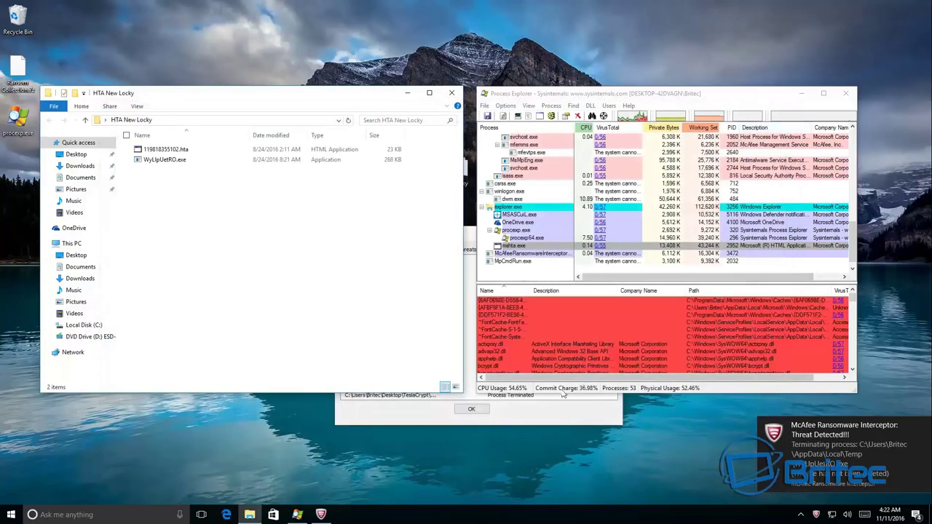
left_click(472, 410)
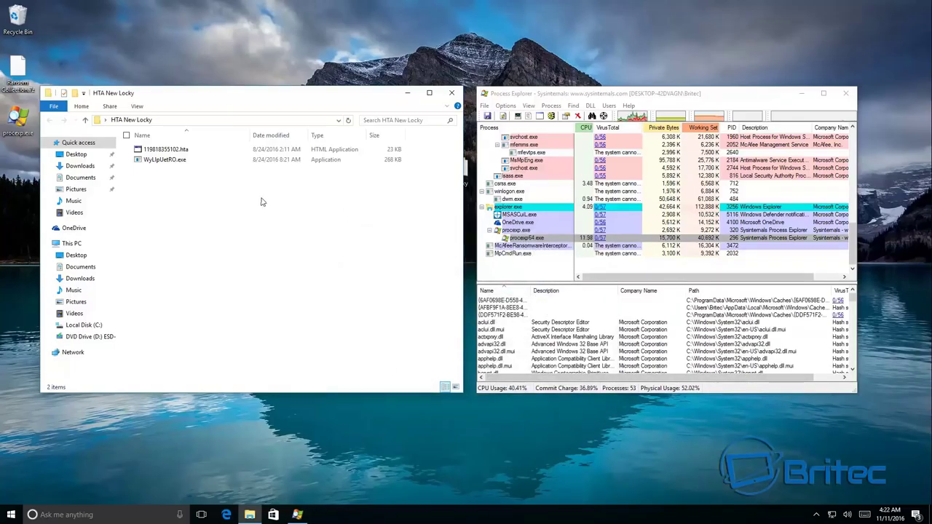
left_click(452, 93)
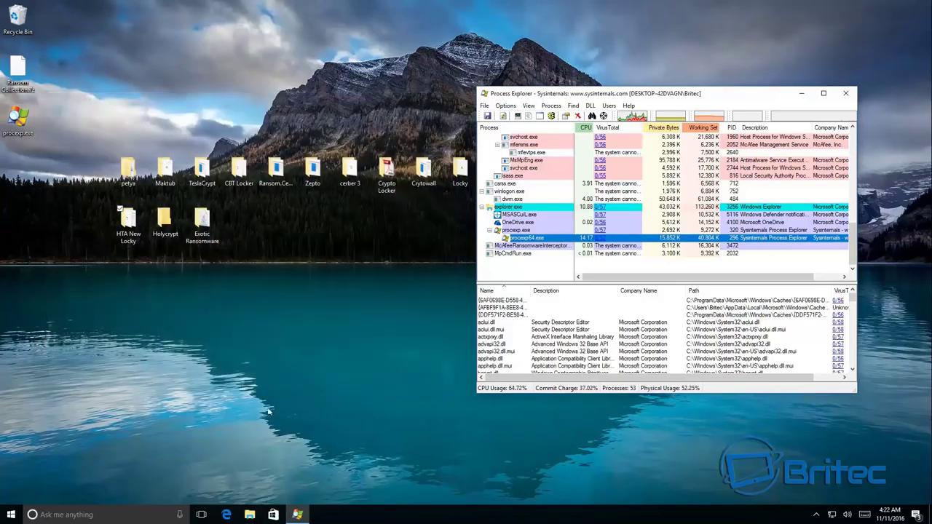
Open File Explorer at Documents and widen the Name column to show full file names
left_click(249, 515)
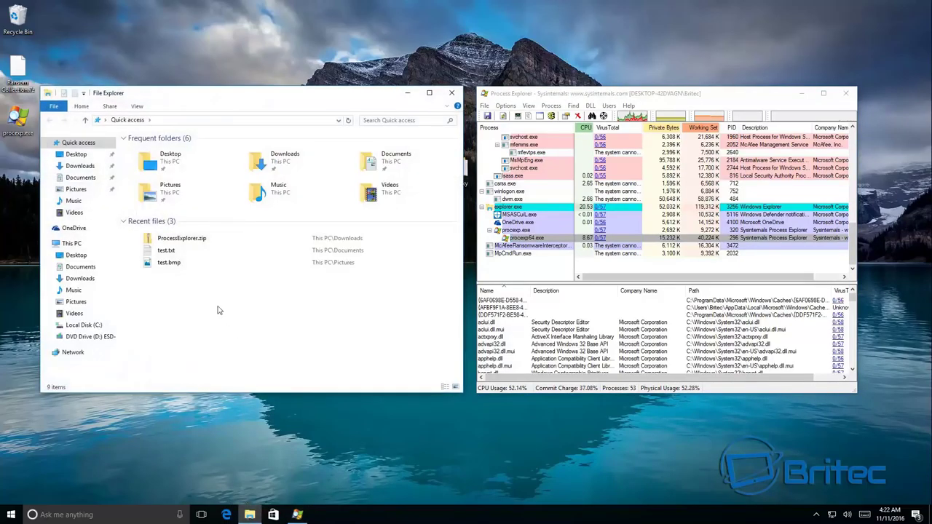
double_click(371, 166)
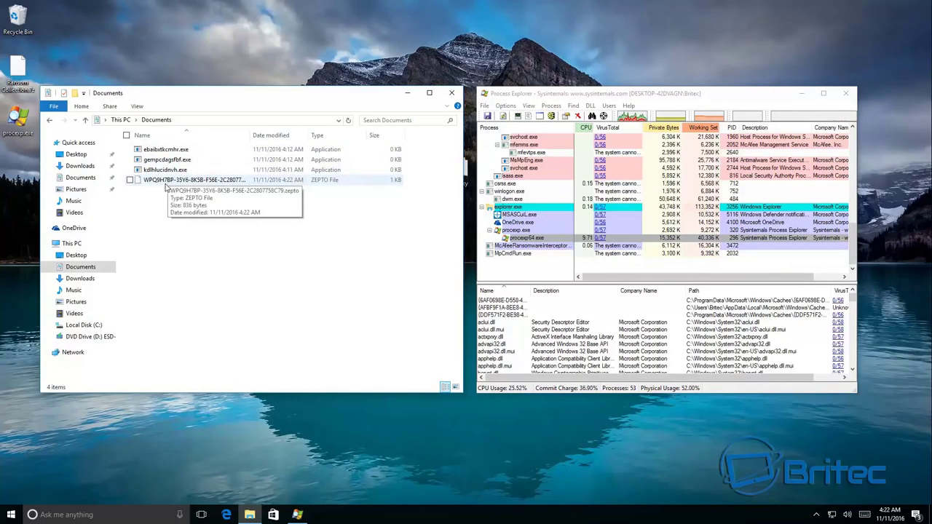
left_click_drag(251, 135, 302, 138)
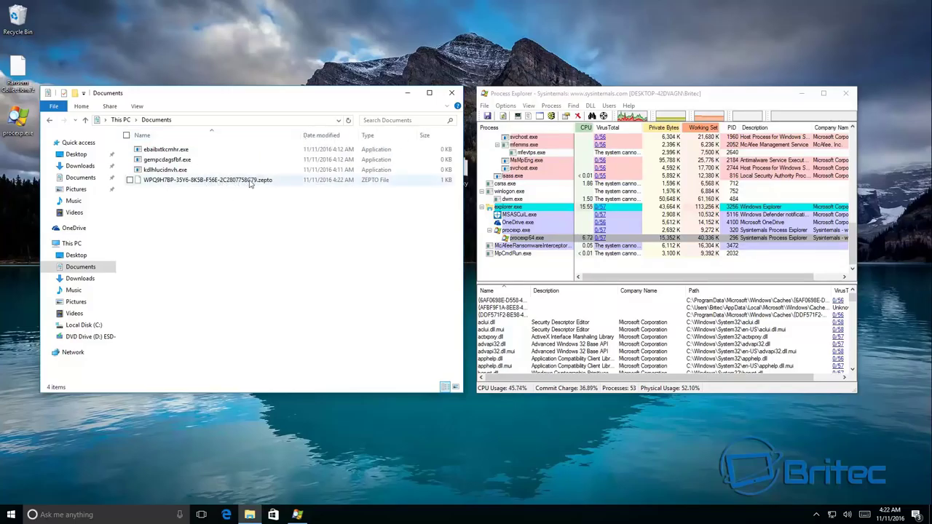
Switch between Documents, Pictures and Videos, close Explorer, then select and deselect the Ransom Collection archive
left_click(76, 180)
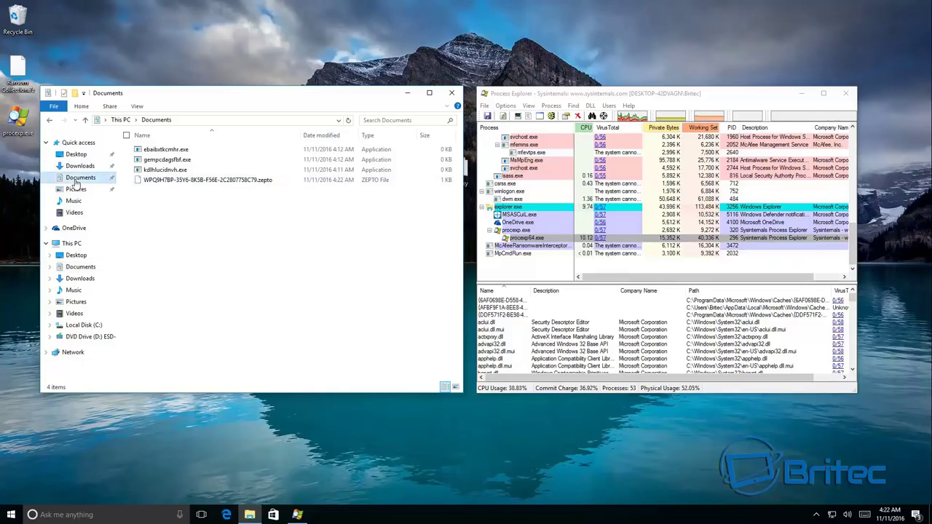
left_click(75, 190)
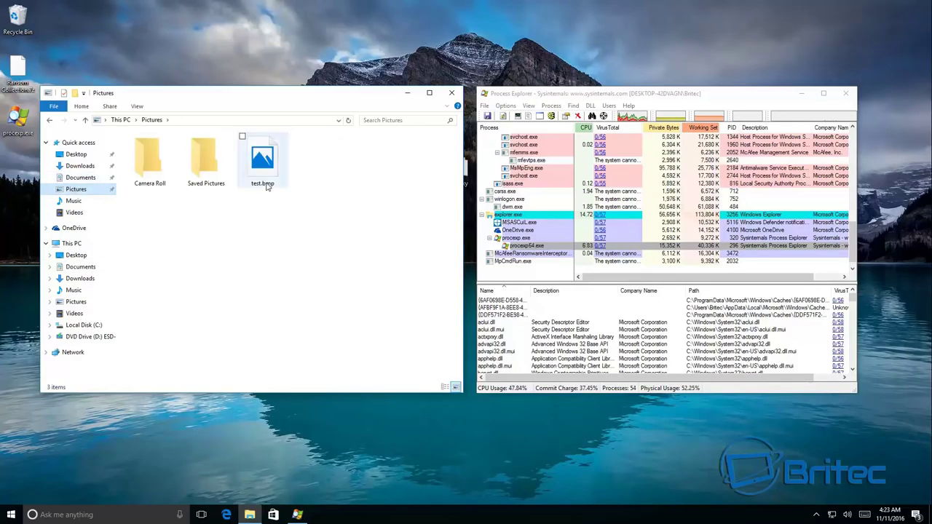
left_click(79, 178)
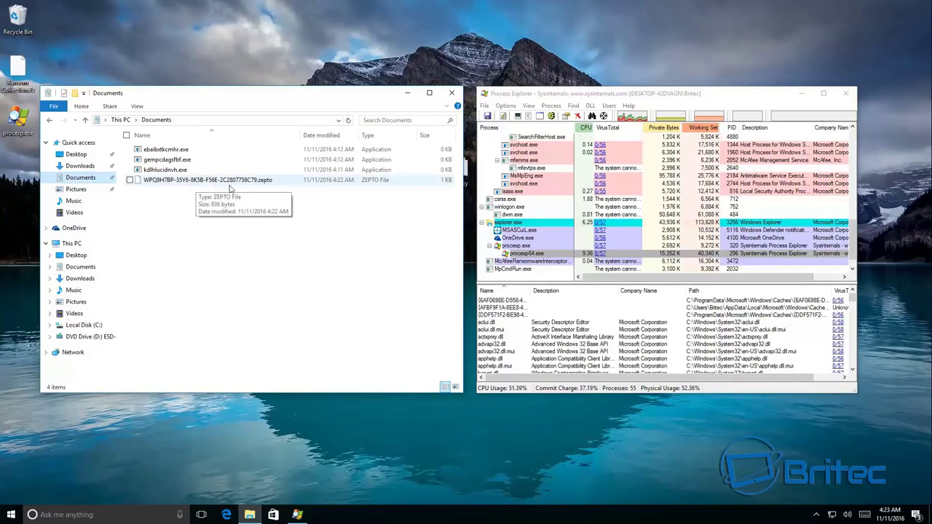
left_click(77, 191)
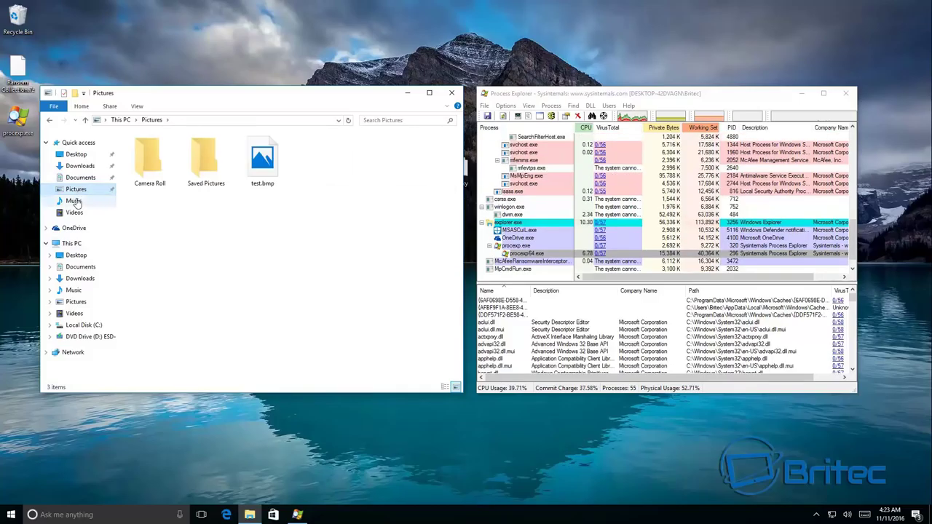
left_click(75, 212)
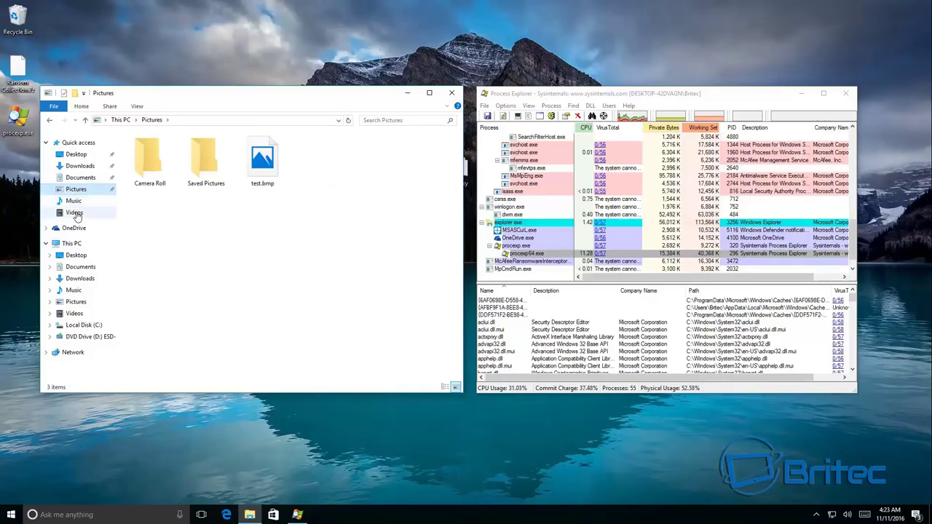
left_click(452, 93)
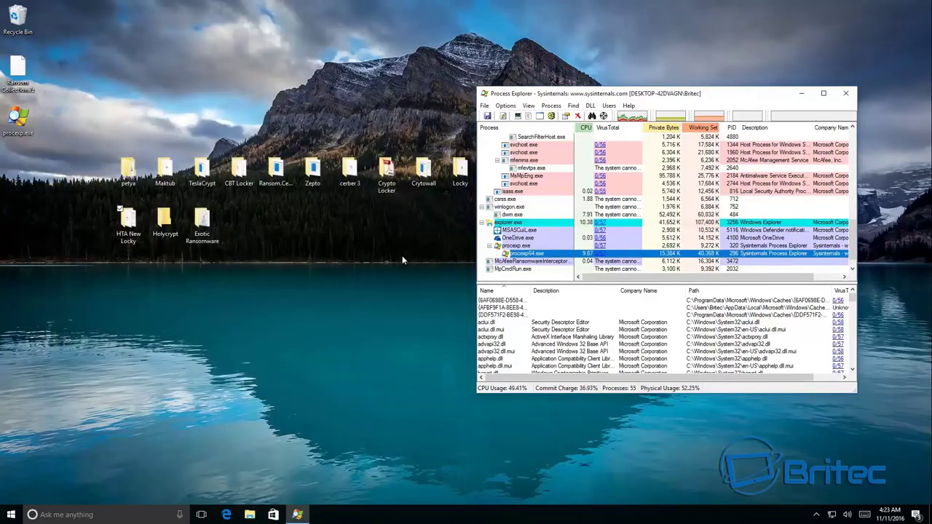
left_click_drag(28, 86, 12, 68)
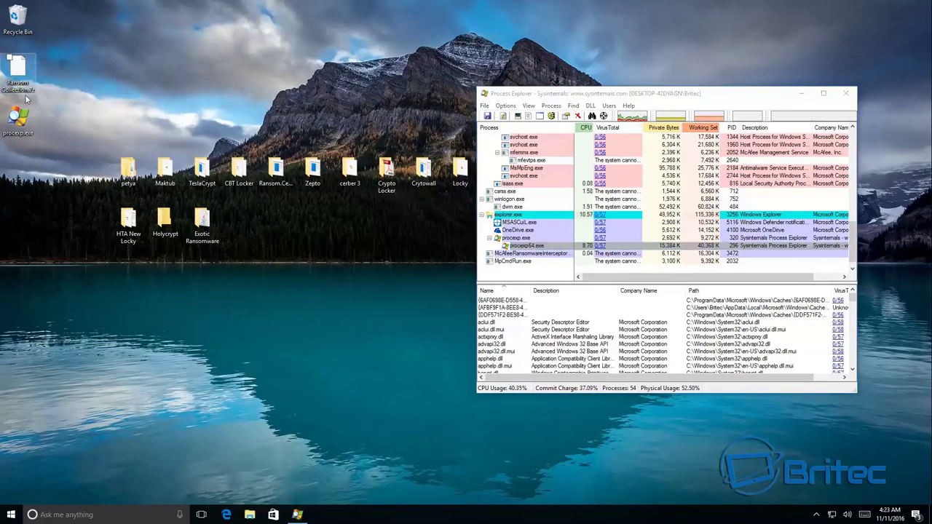
left_click(301, 190)
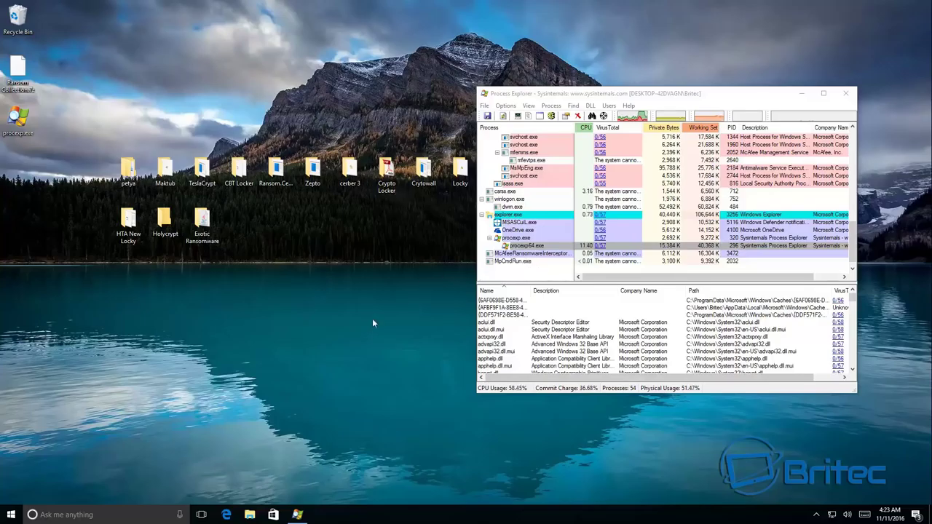
Run the Exotic Ransomware sample, dismiss McAfee's threat report, and close its folder
double_click(205, 230)
double_click(210, 149)
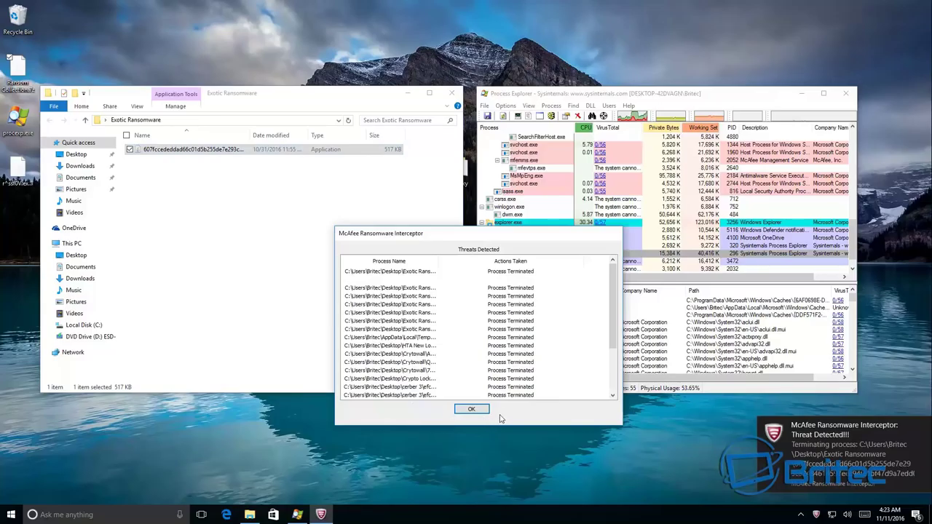
left_click(472, 410)
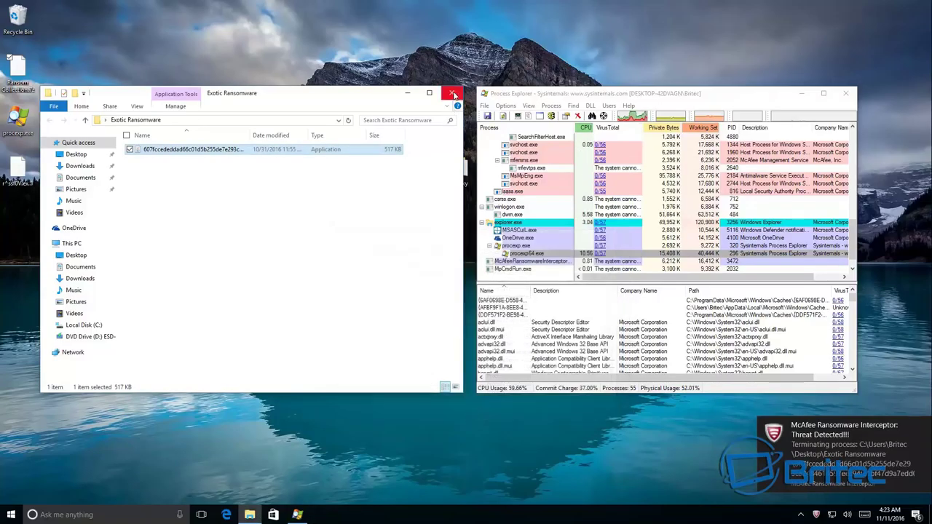
left_click(452, 93)
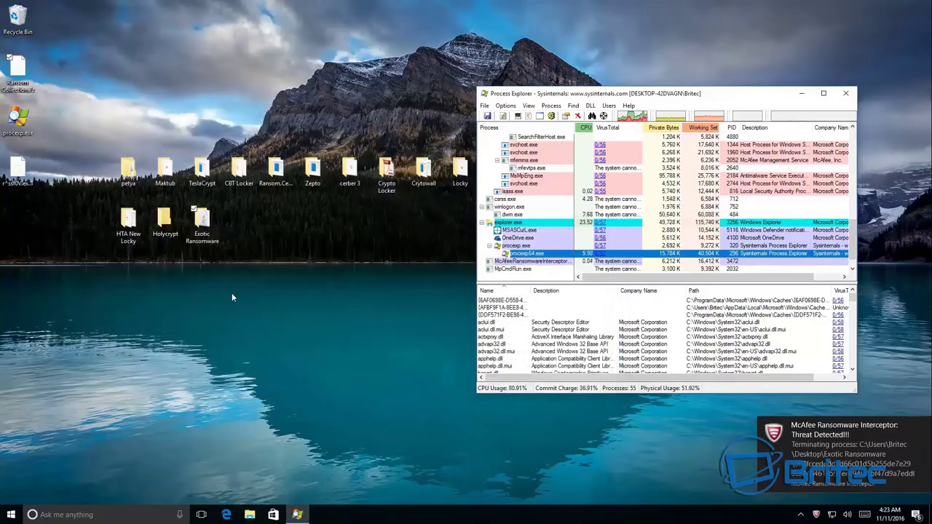
left_click(161, 222)
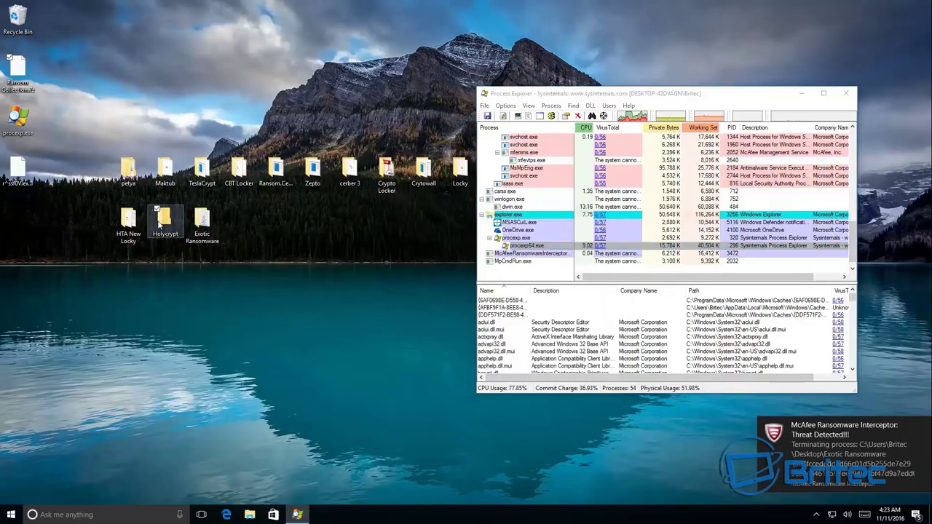
Launch HolyCrypt.exe from the Holycrypt folder, close the folder, and select the new .exotic desktop file
double_click(160, 224)
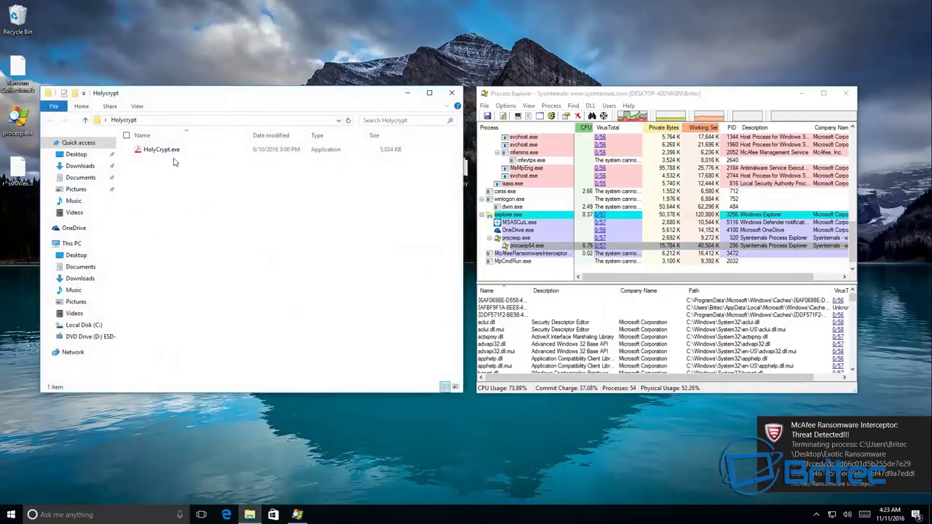
double_click(166, 151)
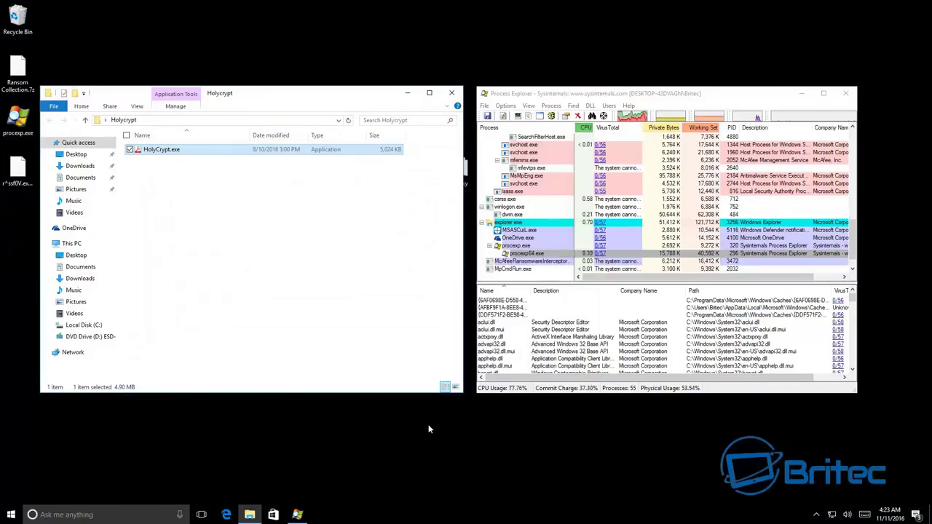
left_click(451, 93)
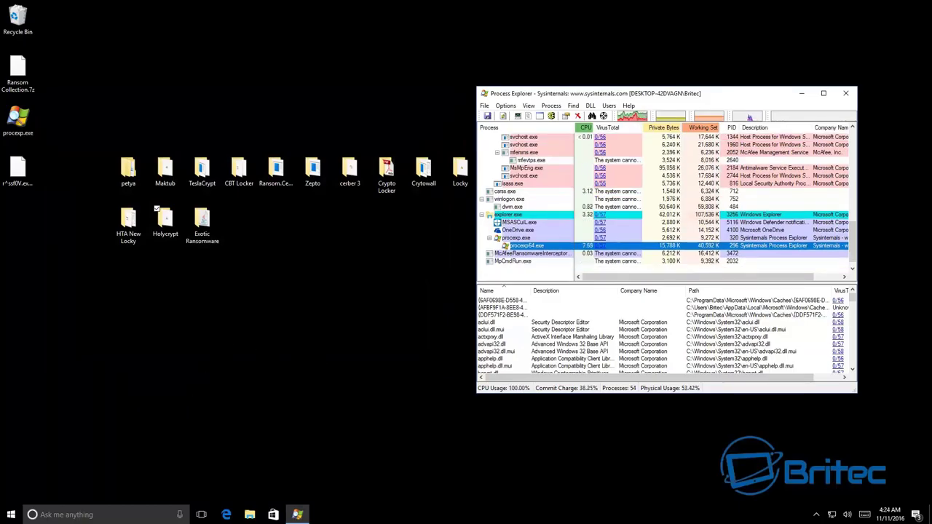
left_click(19, 168)
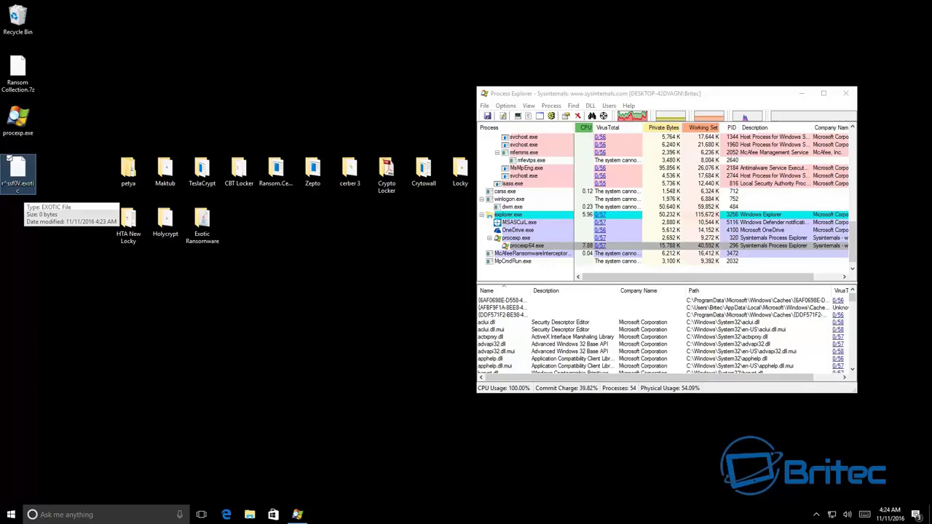
left_click(249, 514)
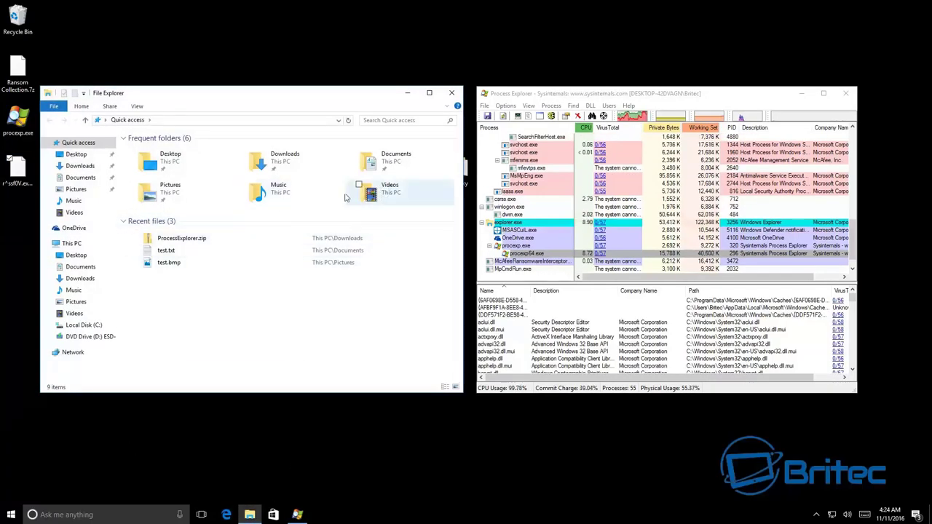
double_click(164, 188)
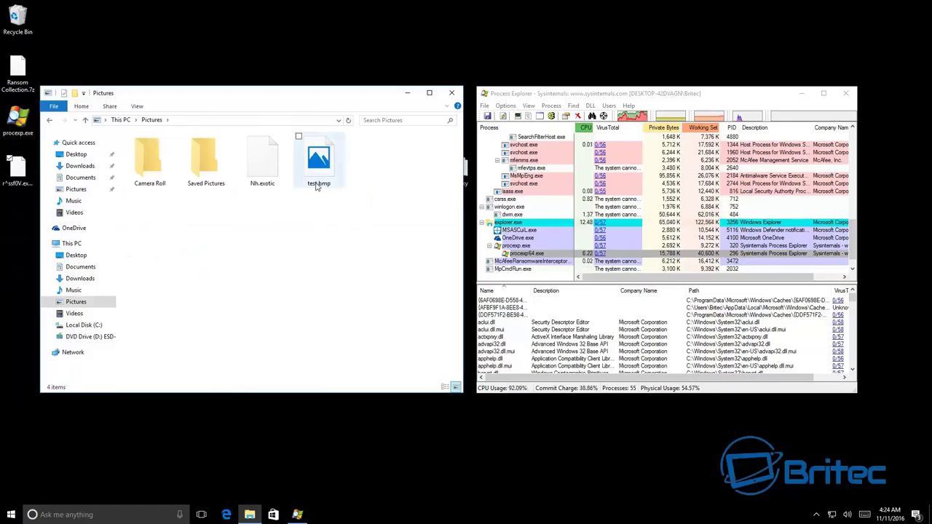
left_click(264, 184)
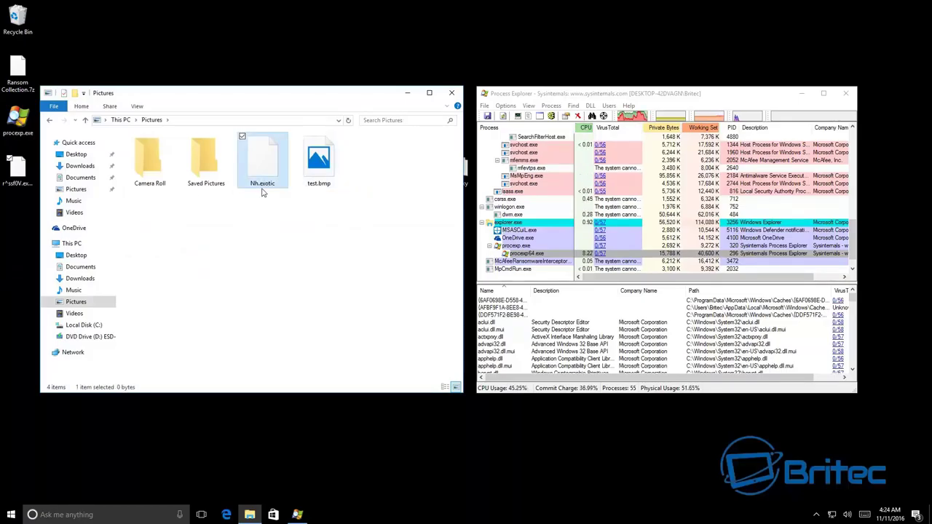
left_click(318, 186)
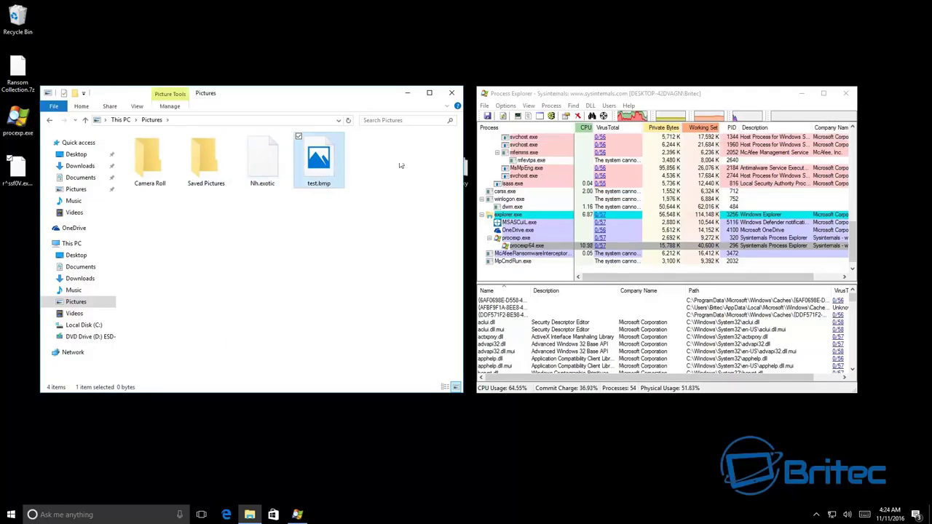
left_click(451, 93)
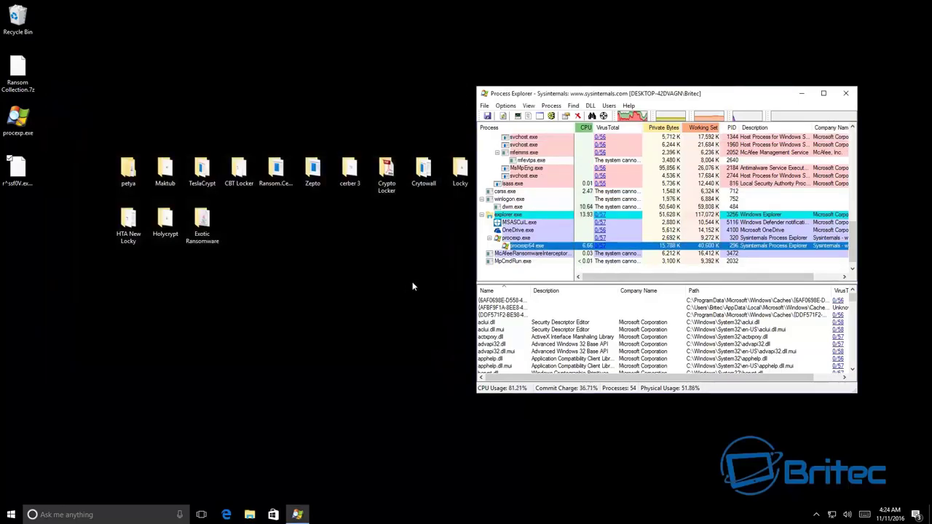
Open and close the Cerber and Crytowall sample folders
left_click(270, 164)
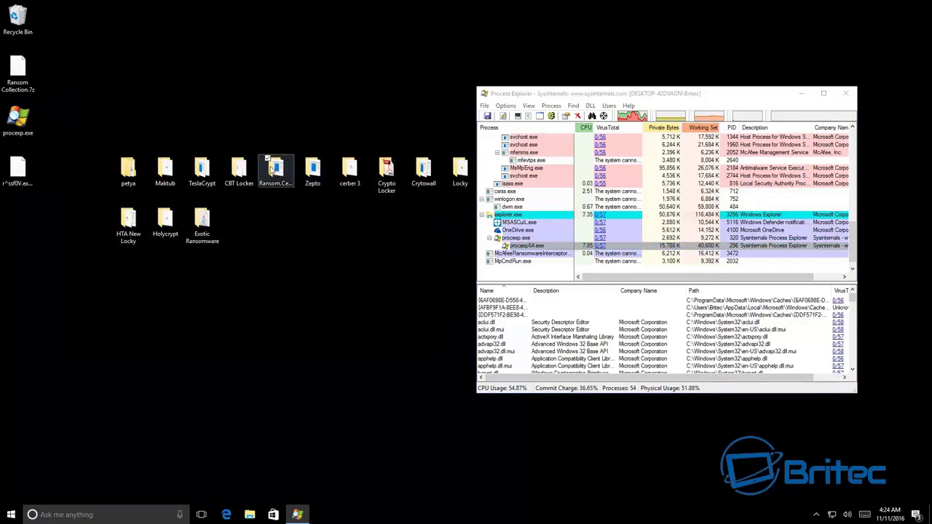
double_click(272, 170)
left_click(449, 93)
double_click(424, 170)
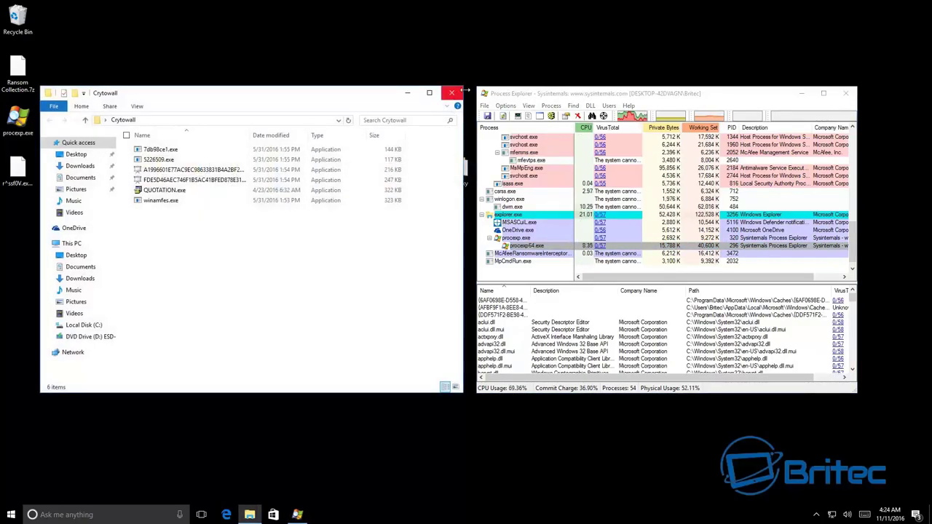
left_click(452, 94)
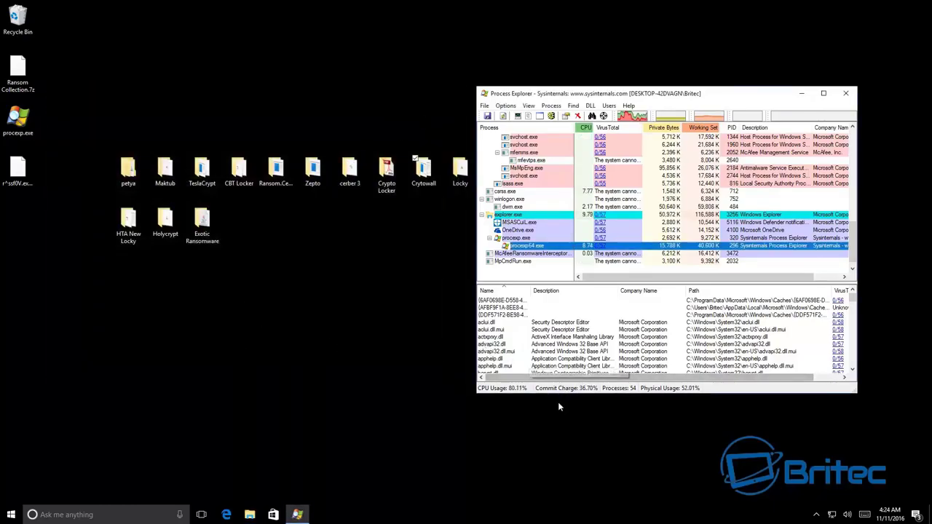
Open the petya folder and launch petya (1).exe, which crashes Windows to a blue screen
scroll(576, 352, "down", 3)
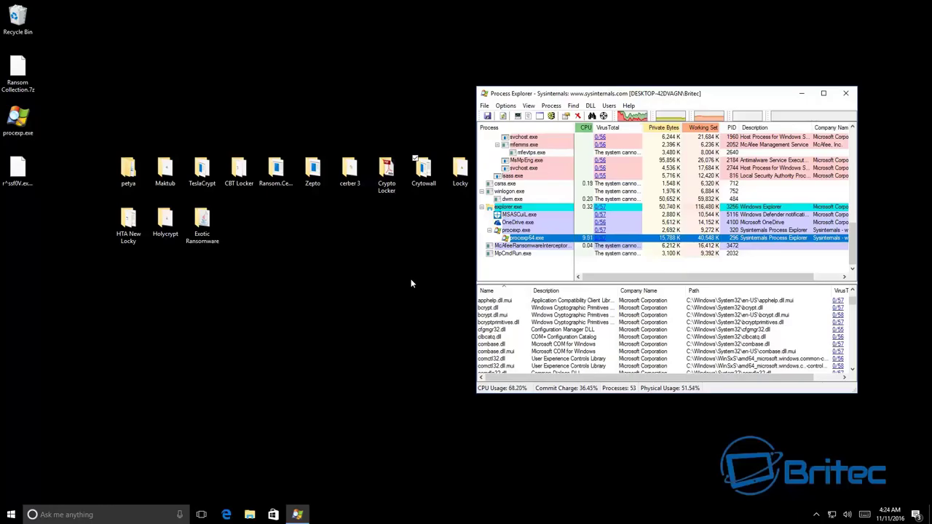
double_click(131, 175)
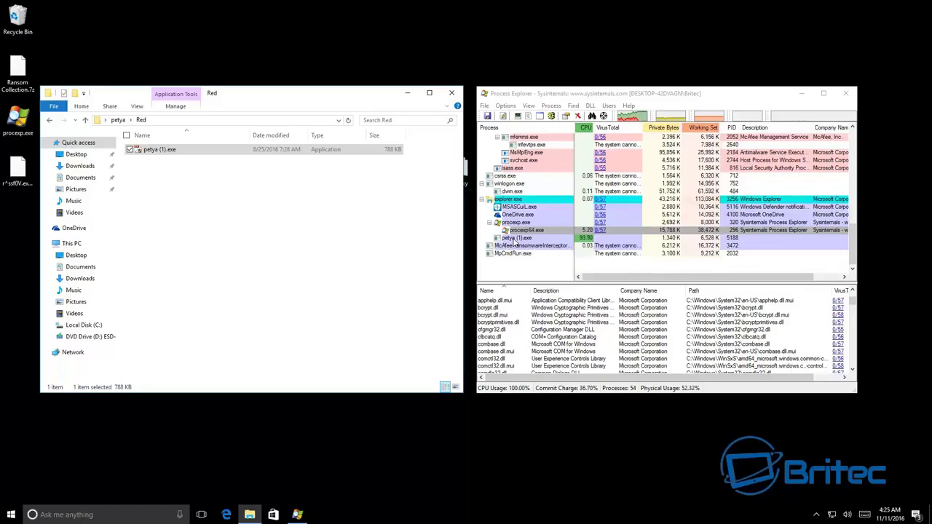
left_click(514, 240)
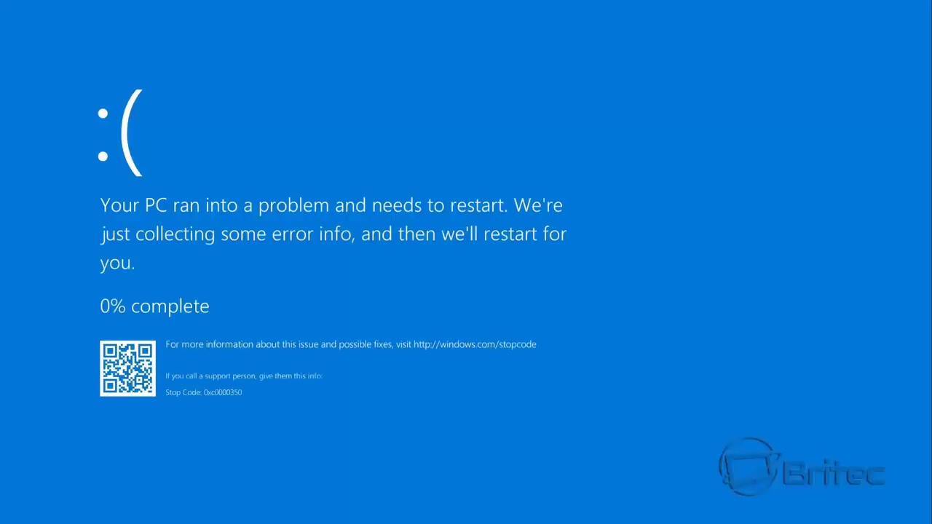